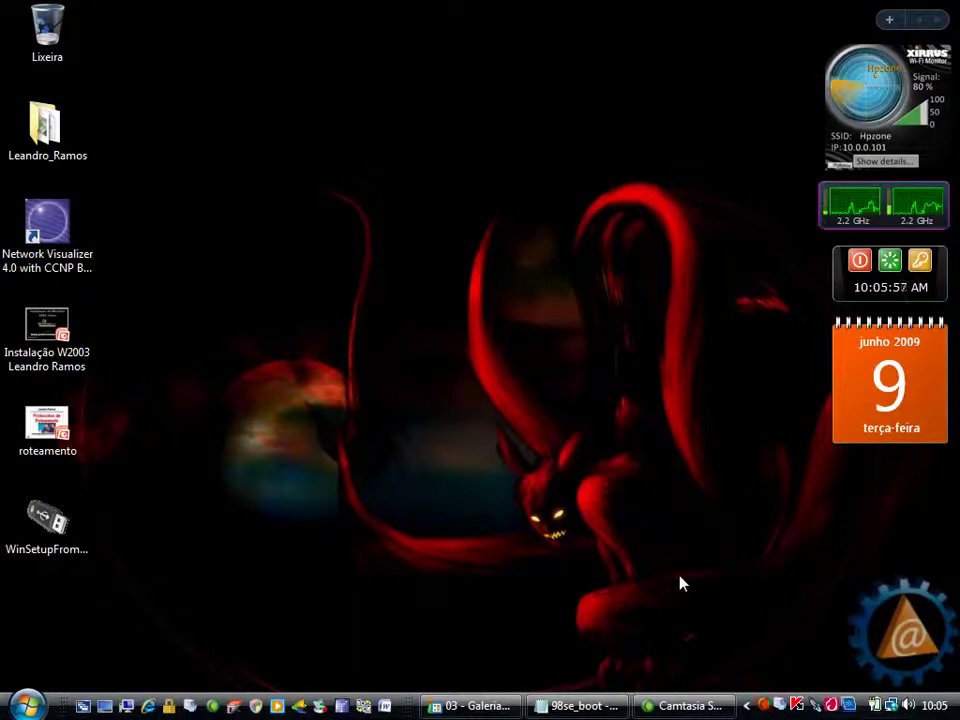
- Bring back Photo Gallery, advance to the win98_cd_holo picture, then close the gallery
left_click(472, 706)
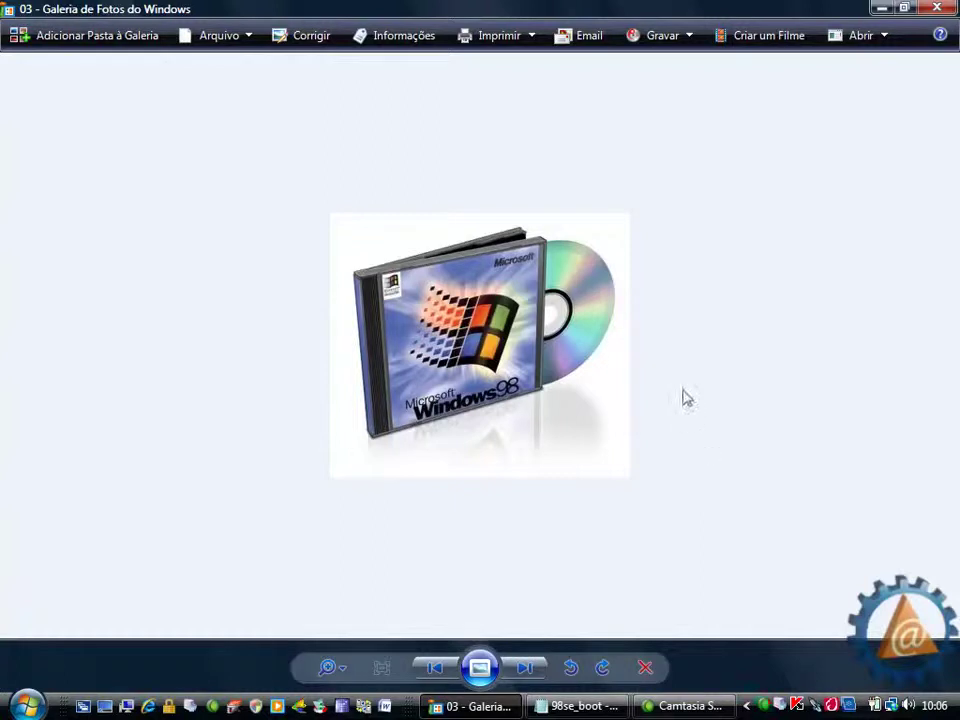
left_click(536, 667)
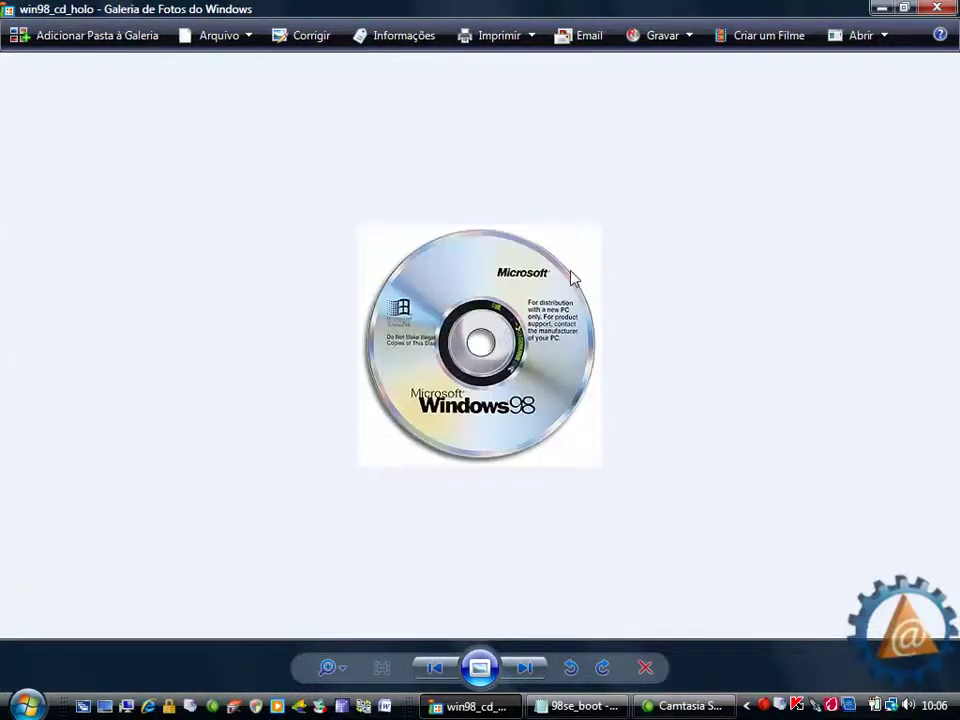
left_click(937, 8)
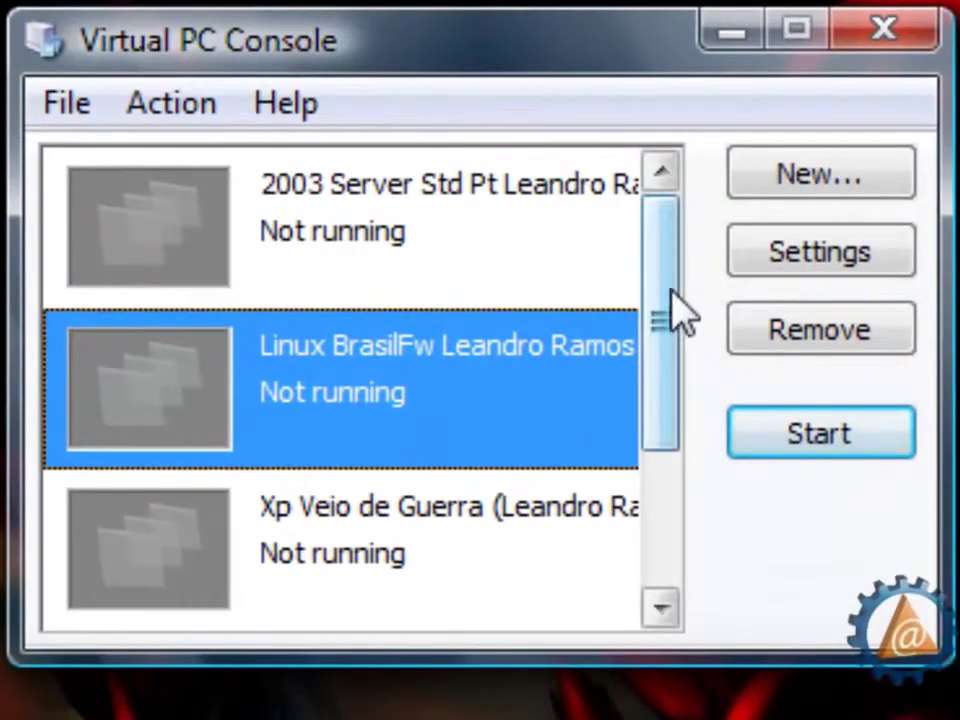
- Start the New Virtual Machine Wizard and choose to create a virtual machine
left_click_drag(680, 315, 641, 544)
left_click_drag(663, 325, 680, 195)
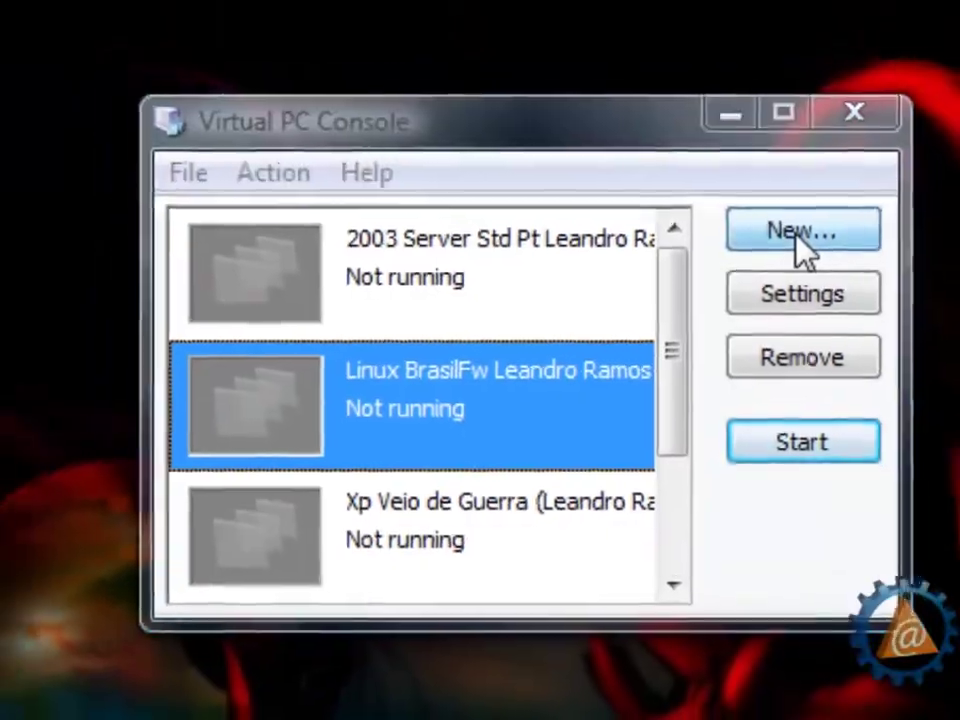
left_click(840, 182)
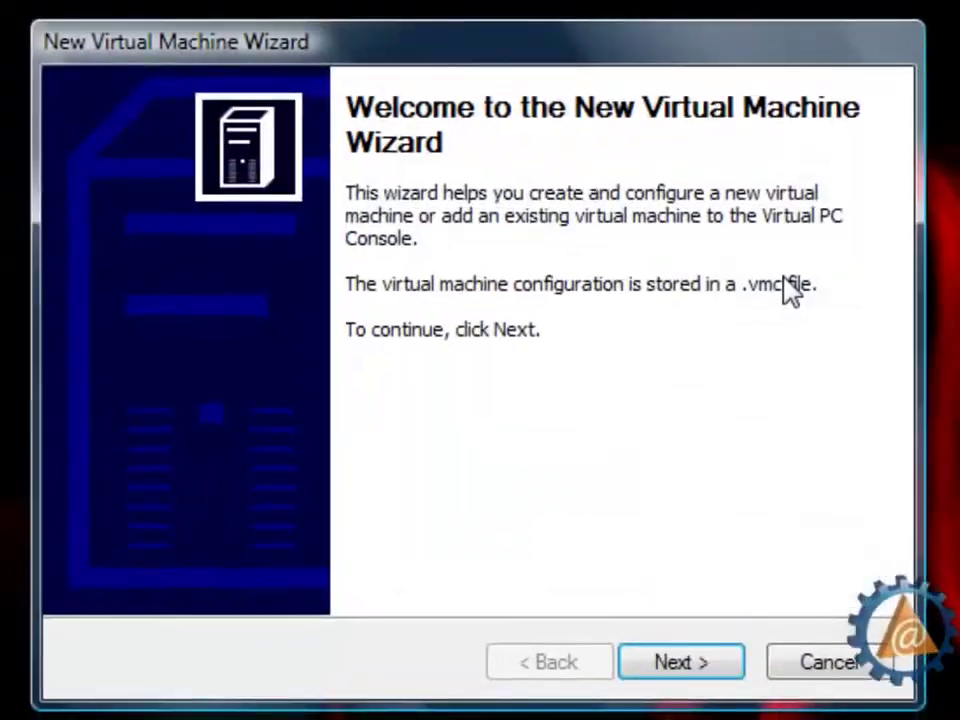
left_click(718, 666)
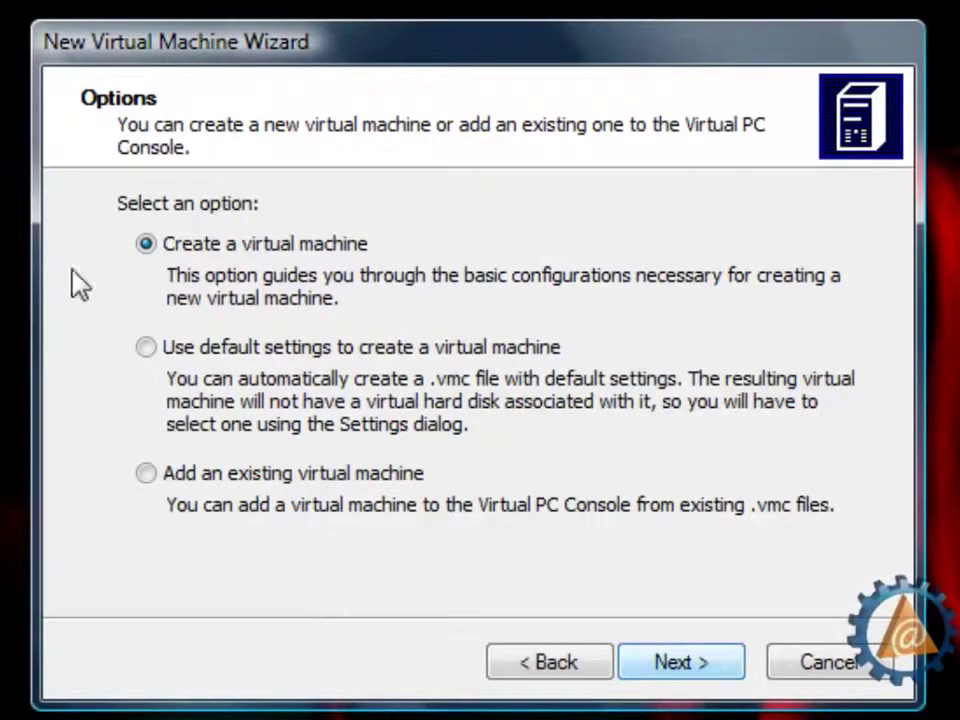
left_click(681, 664)
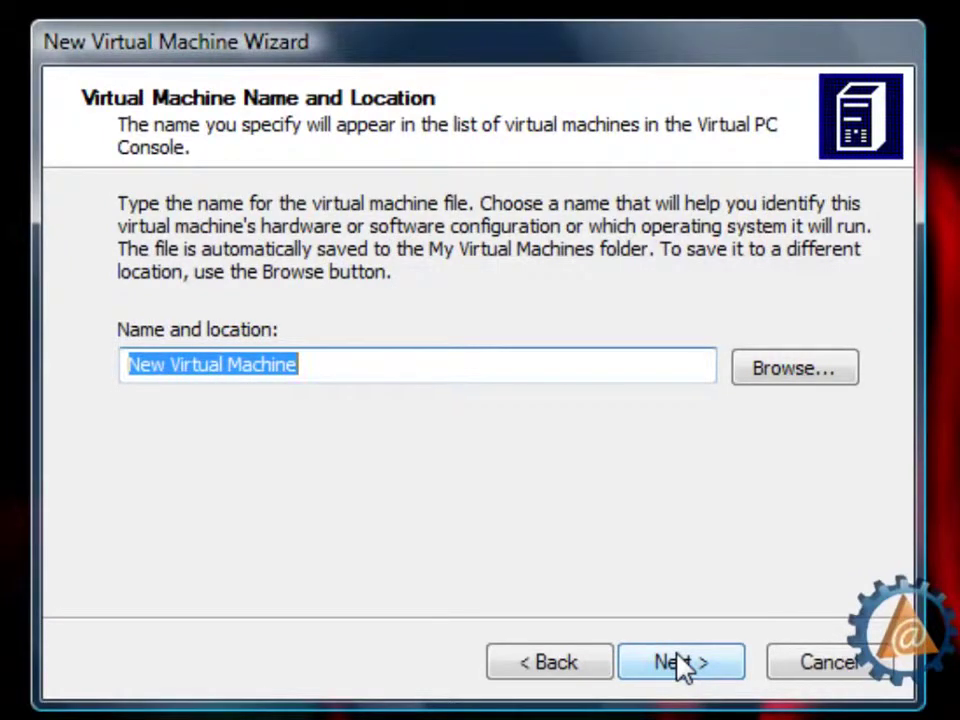
- Name the machine '98 Veterano' followed by the user's name and continue
type("(*")
key("BackSpace")
key("BackSpace")
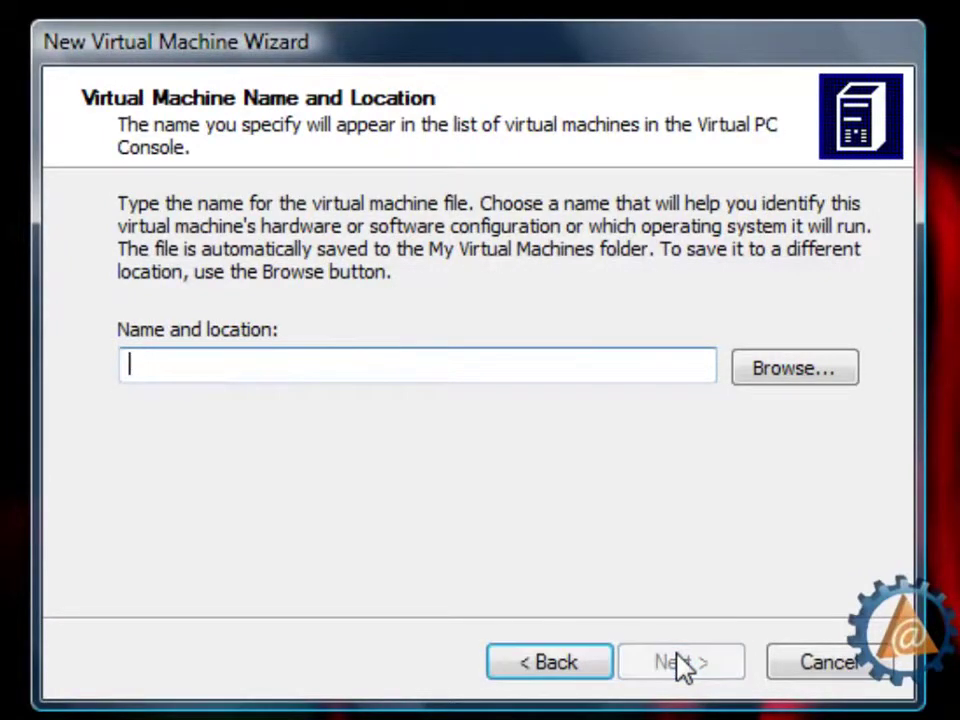
type("98 Vete")
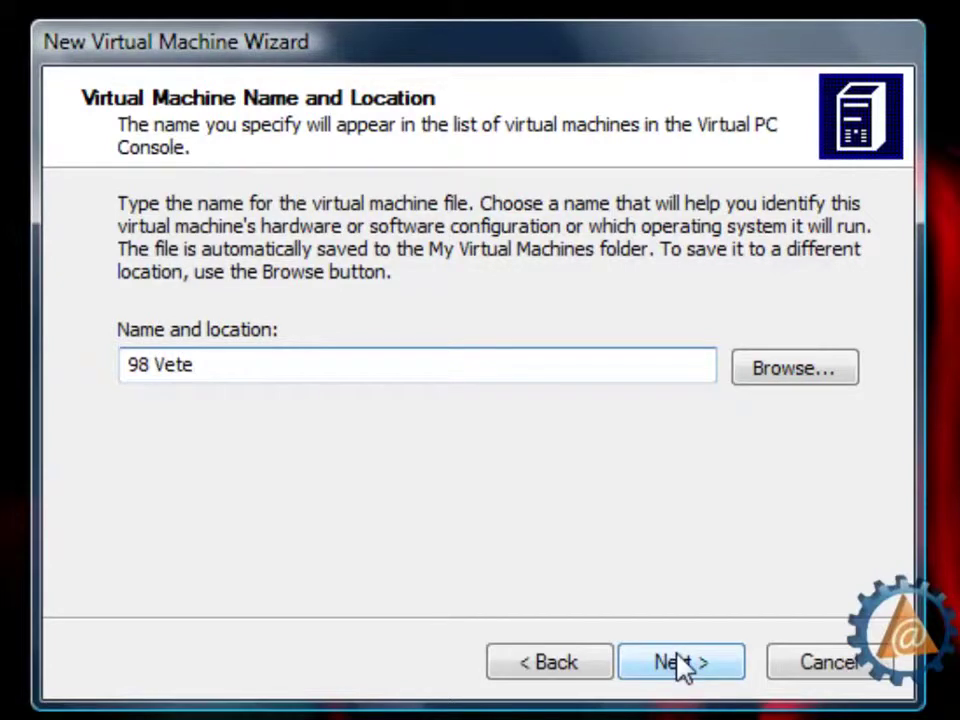
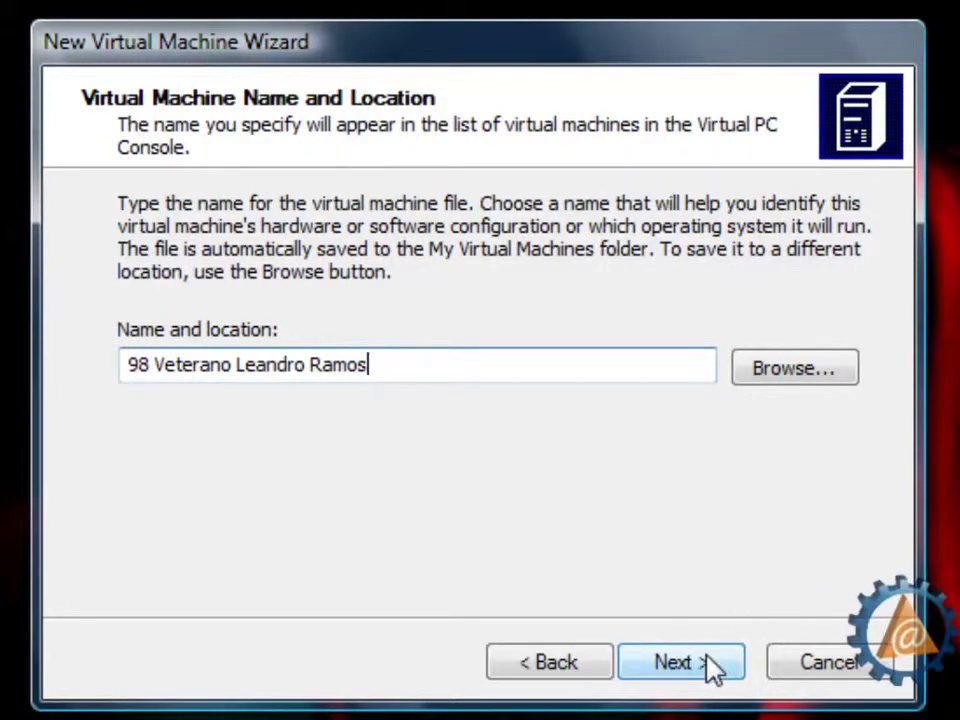
left_click(710, 667)
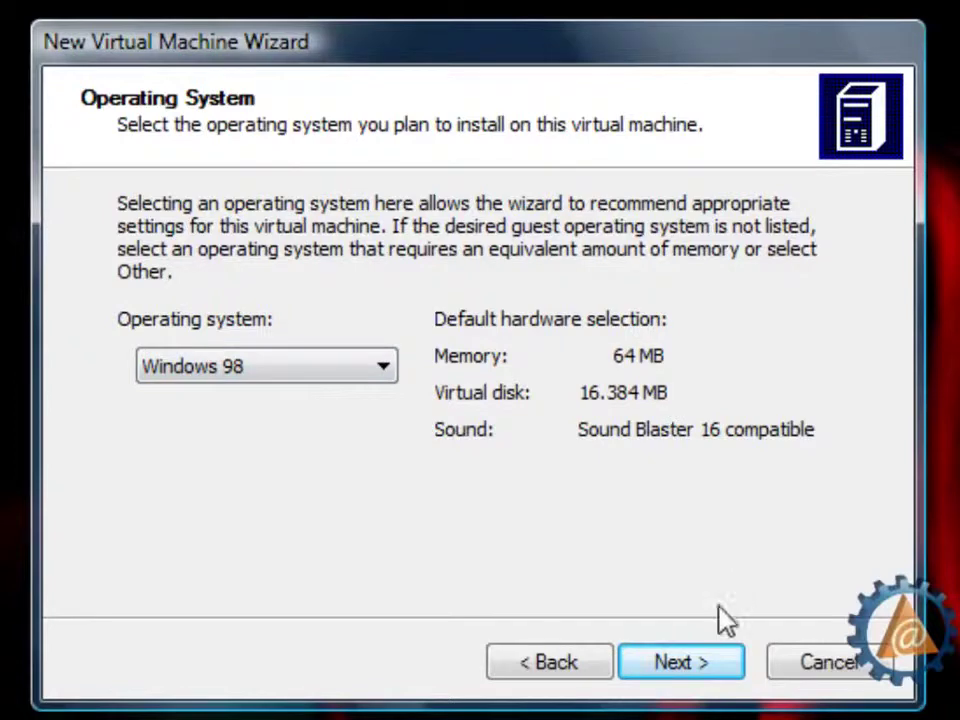
- Accept Windows 98 as the operating system and set the RAM to 256 MB
left_click(709, 668)
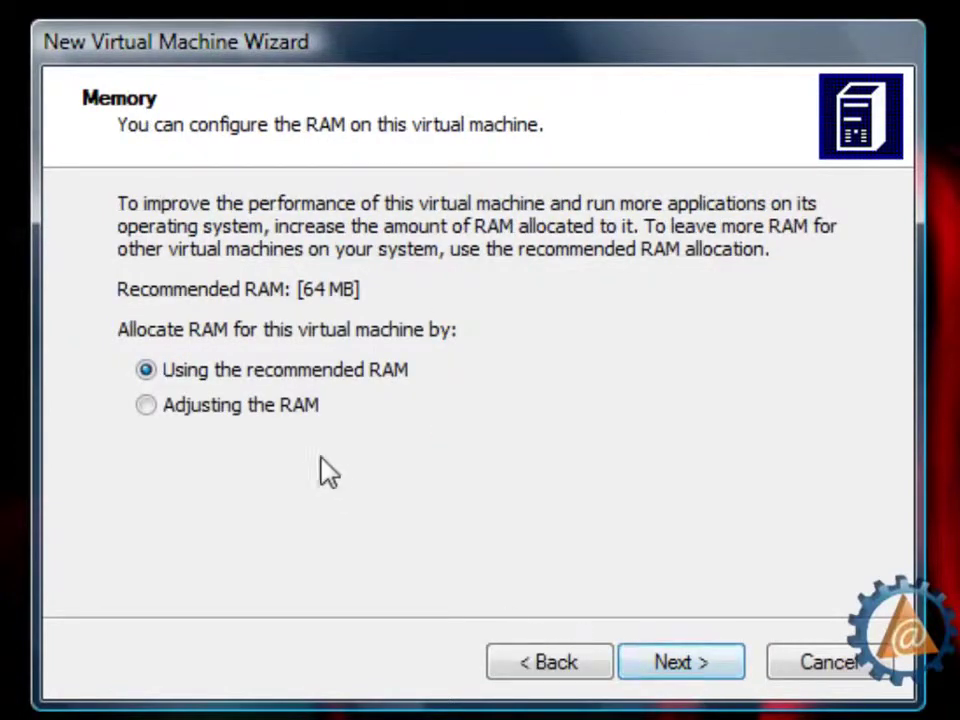
left_click(289, 407)
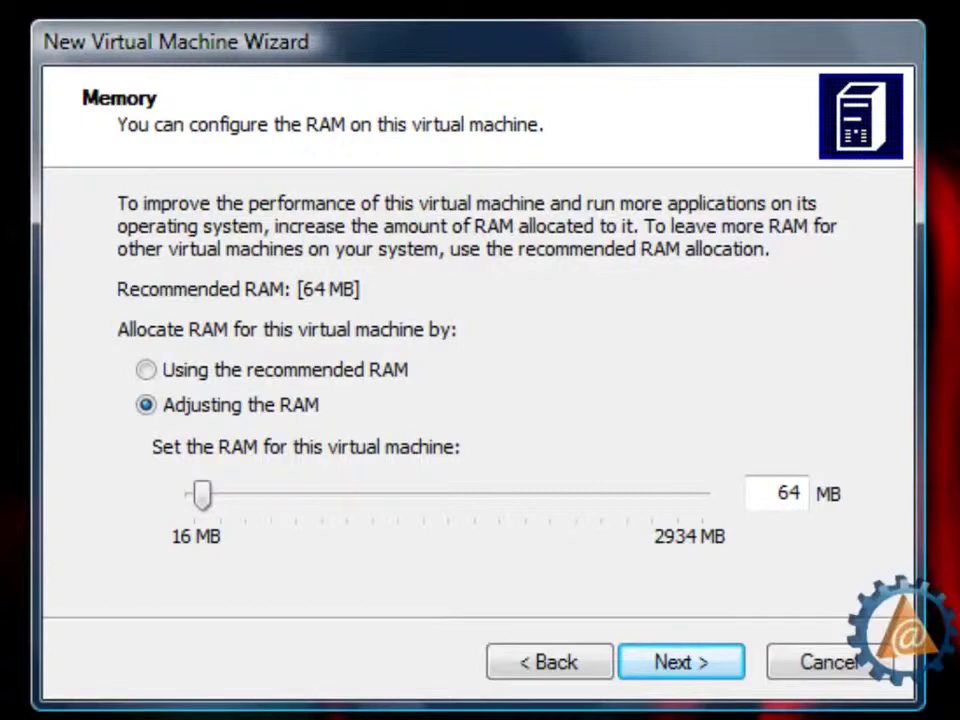
type("256")
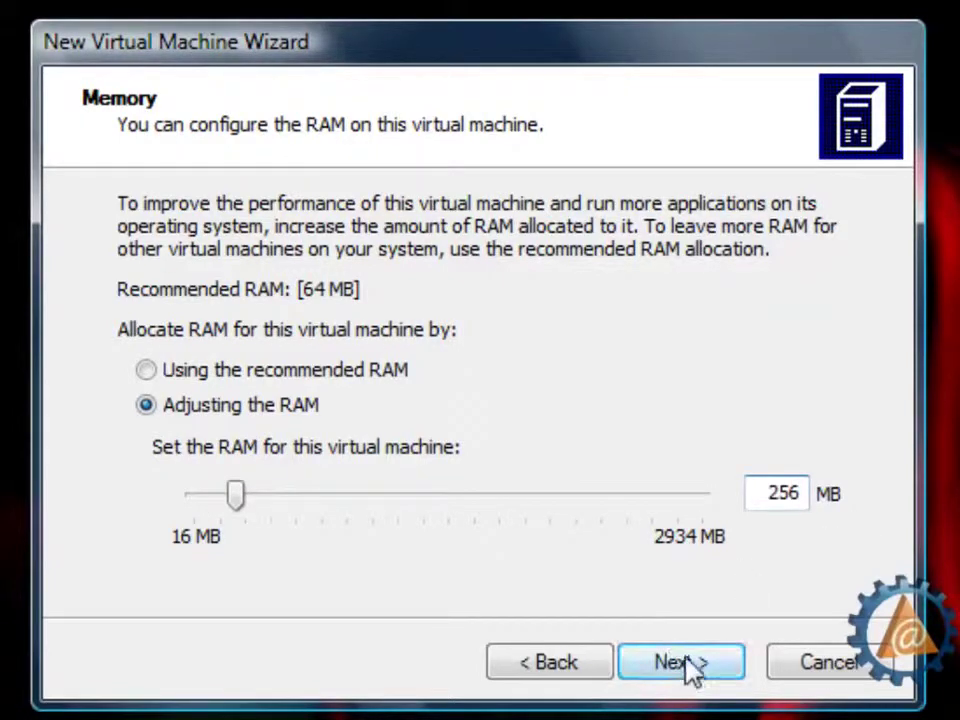
left_click(685, 663)
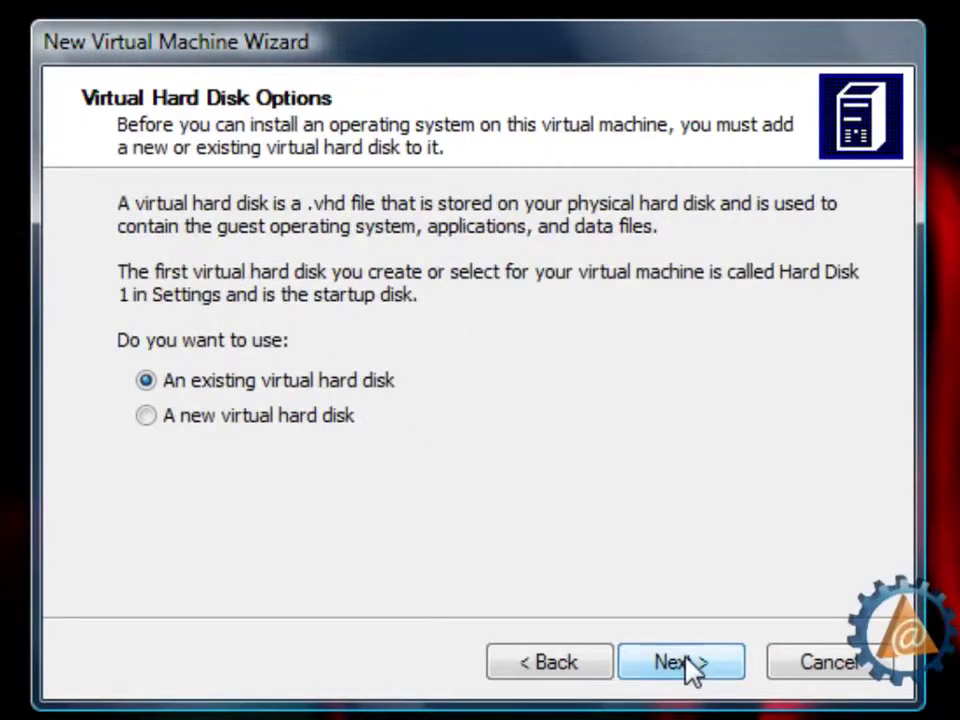
- Create a new 1500 MB virtual hard disk and finish the wizard
left_click(316, 418)
left_click(697, 664)
double_click(462, 442)
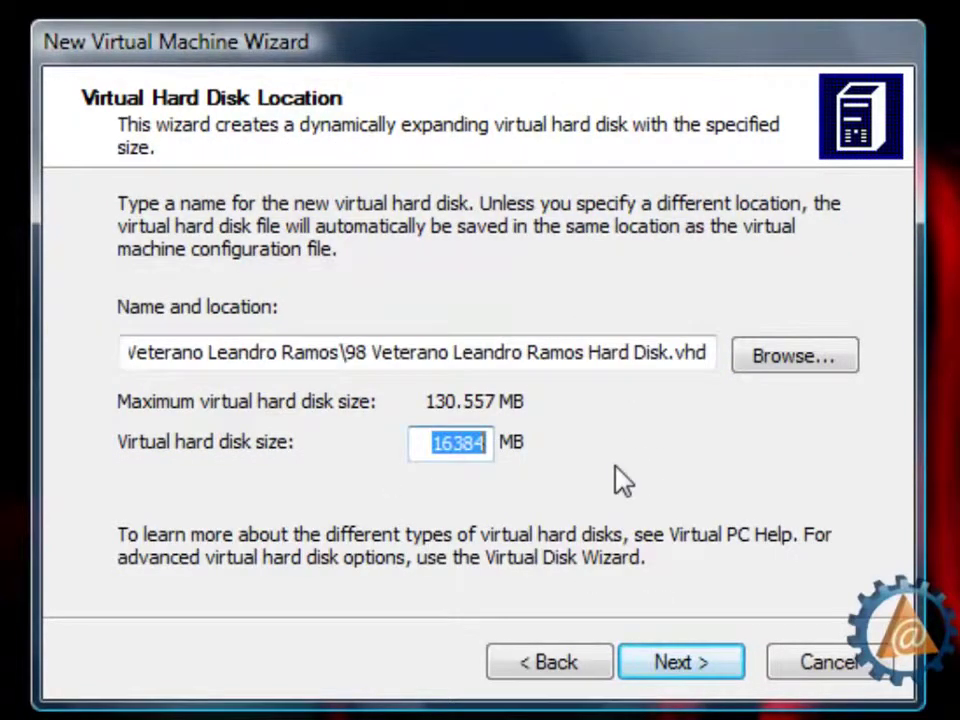
type("1500")
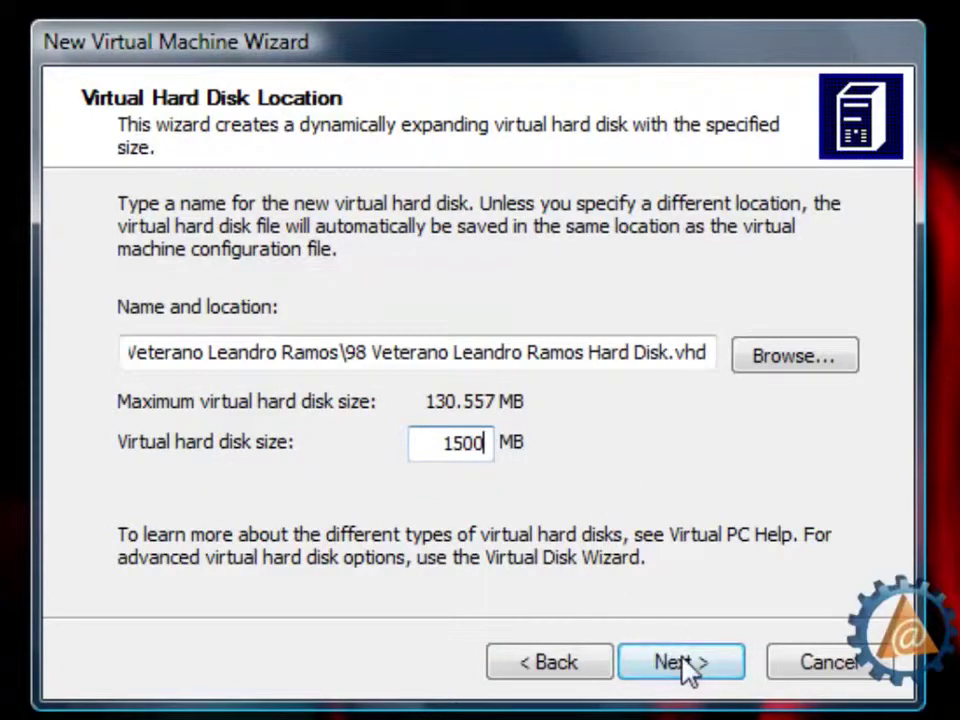
left_click(684, 668)
left_click(684, 664)
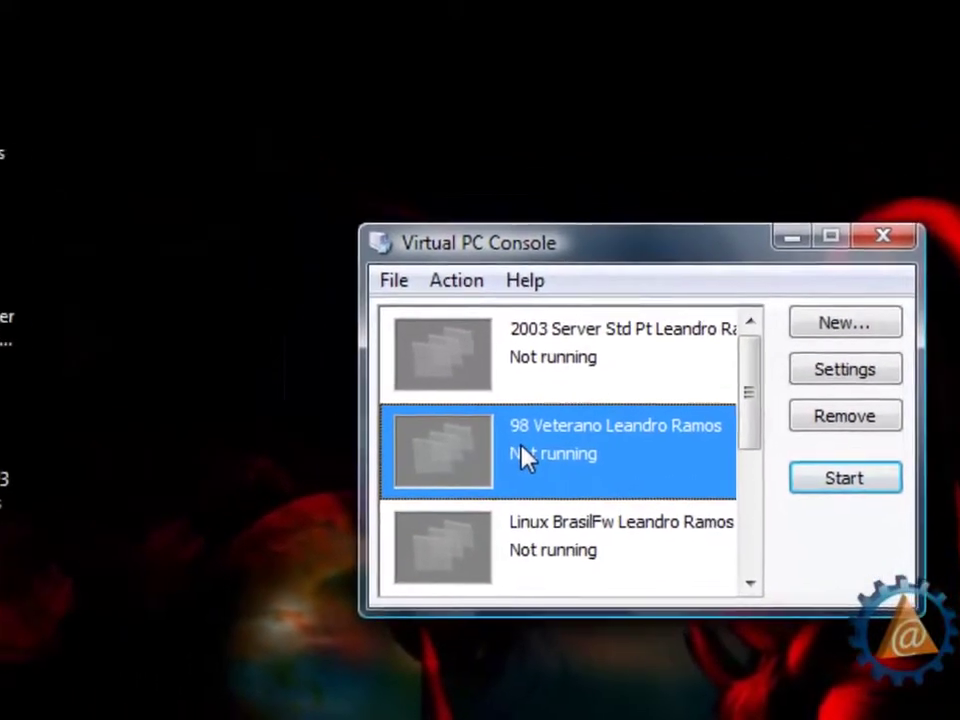
- Start the 98 Veterano machine and capture the 98se_boot ISO from the Windows\98 folder
double_click(527, 458)
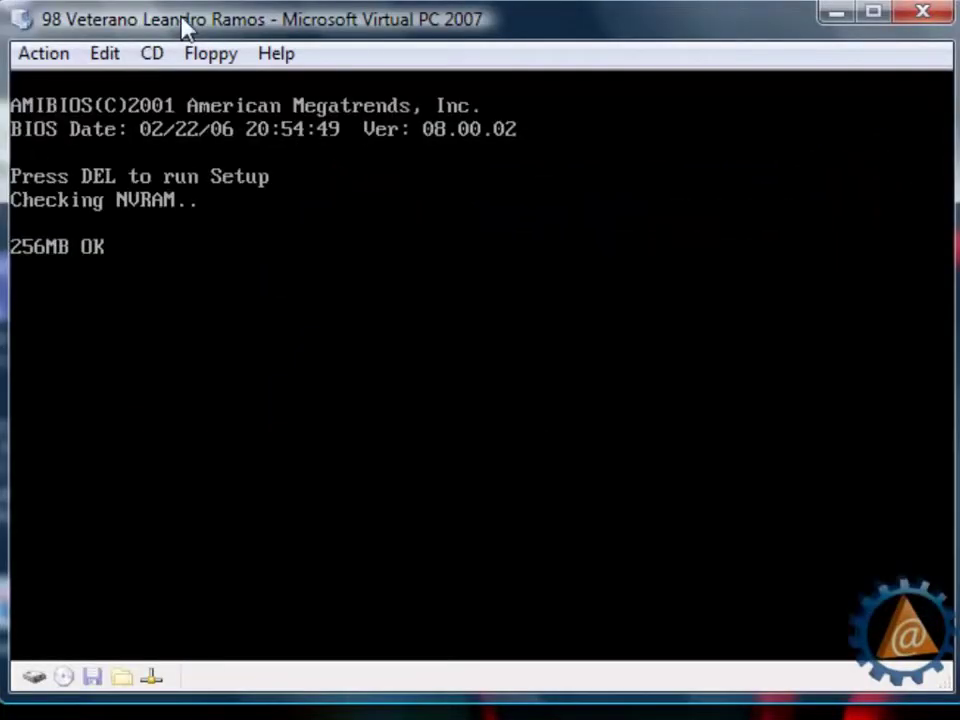
left_click(152, 53)
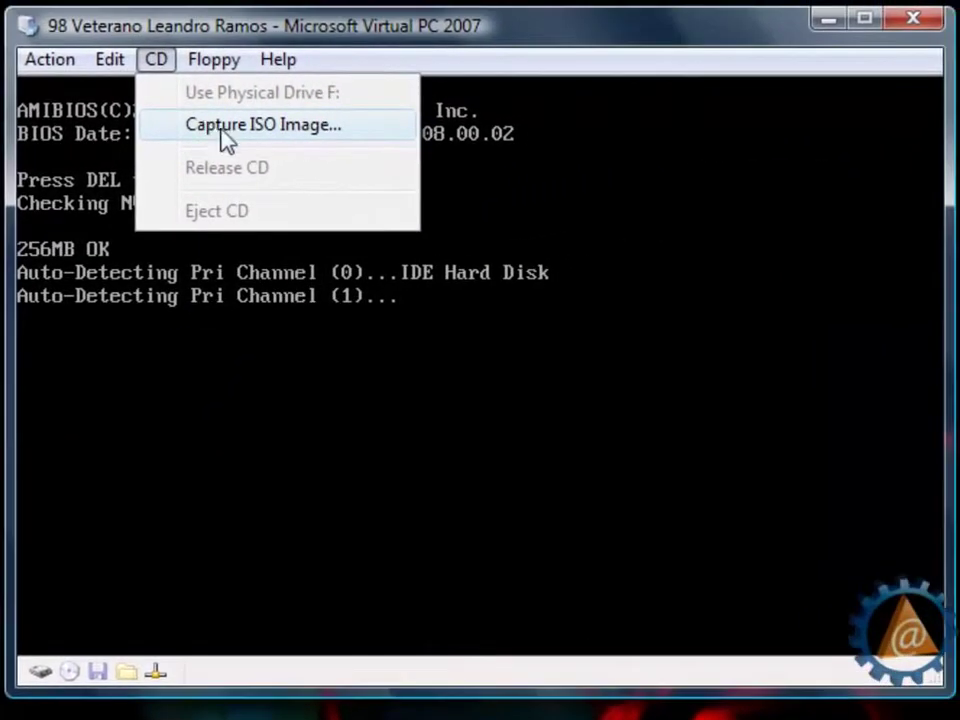
left_click(231, 145)
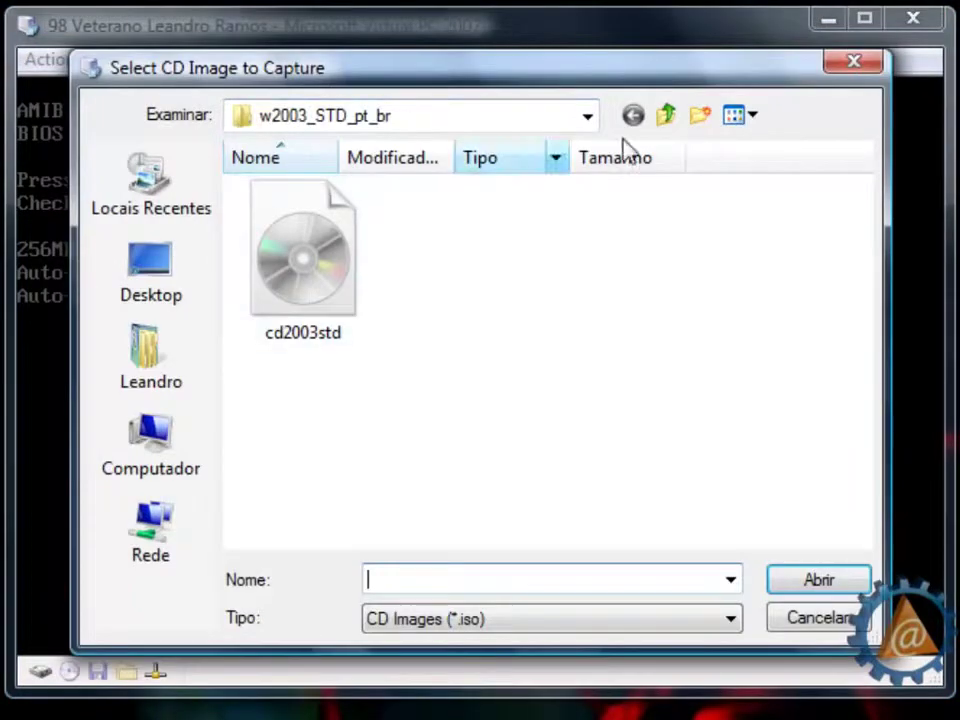
left_click(667, 116)
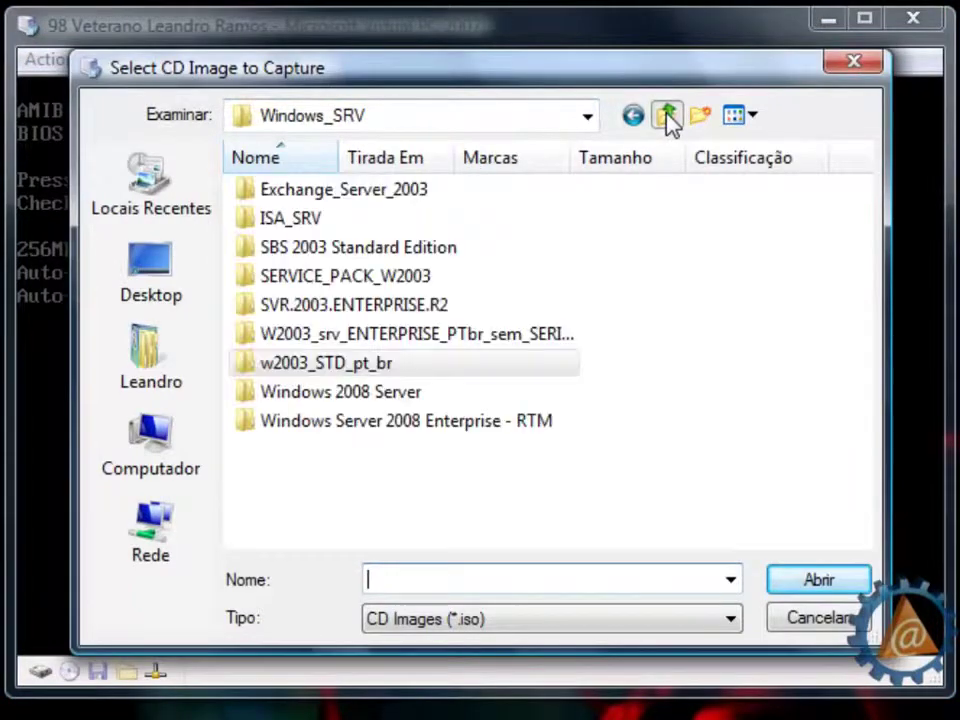
left_click(667, 116)
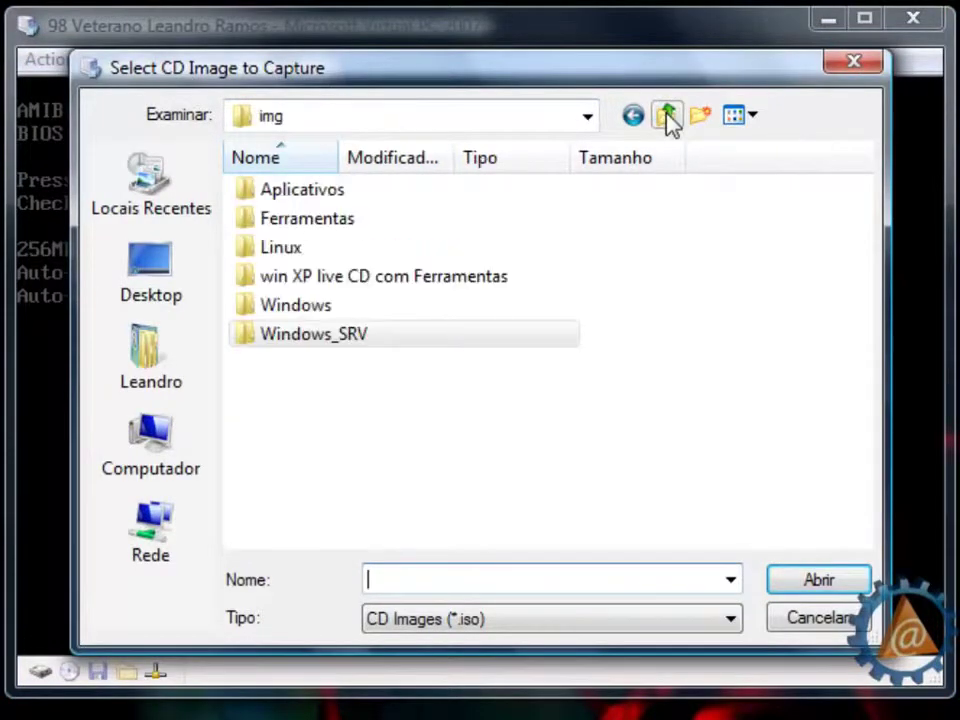
double_click(290, 306)
left_click(270, 163)
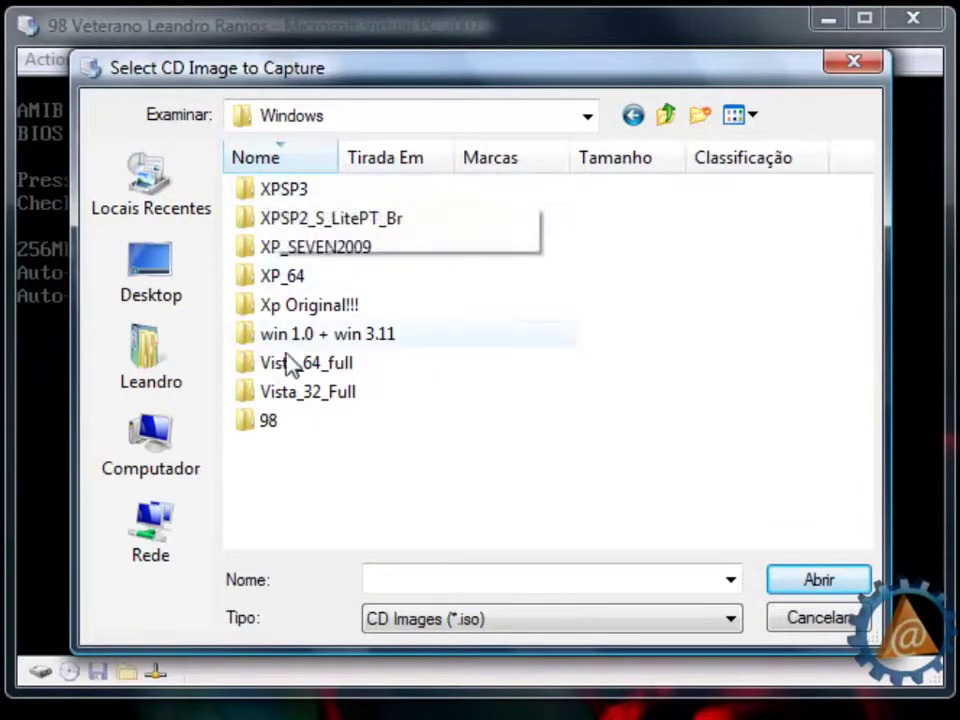
double_click(270, 420)
double_click(295, 192)
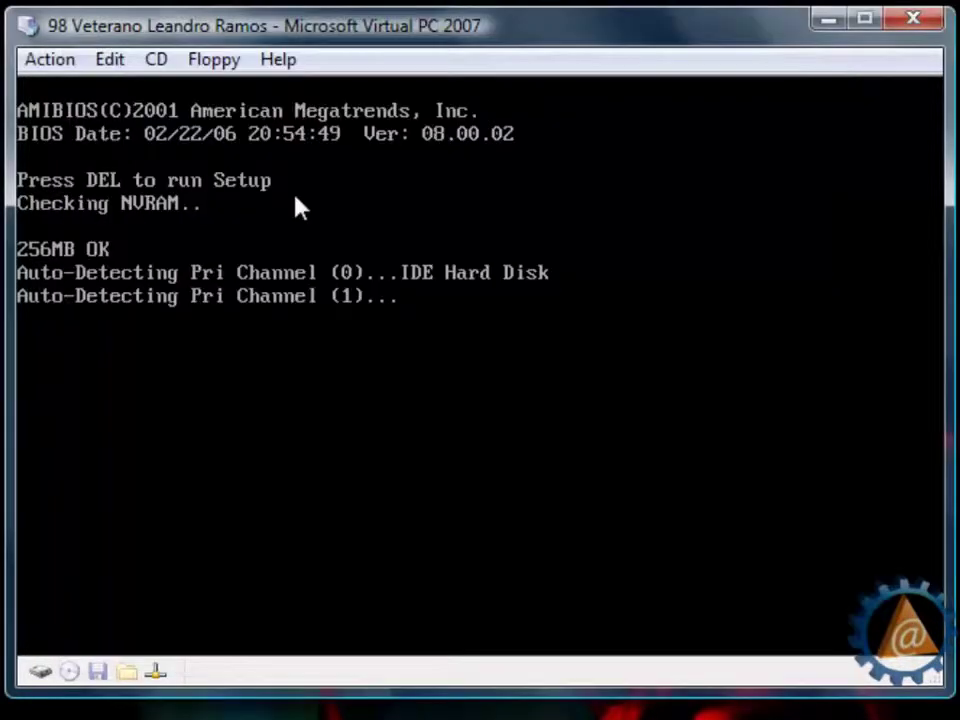
- Reset the virtual machine and boot it with the Inicializar do CD-ROM option
left_click(50, 61)
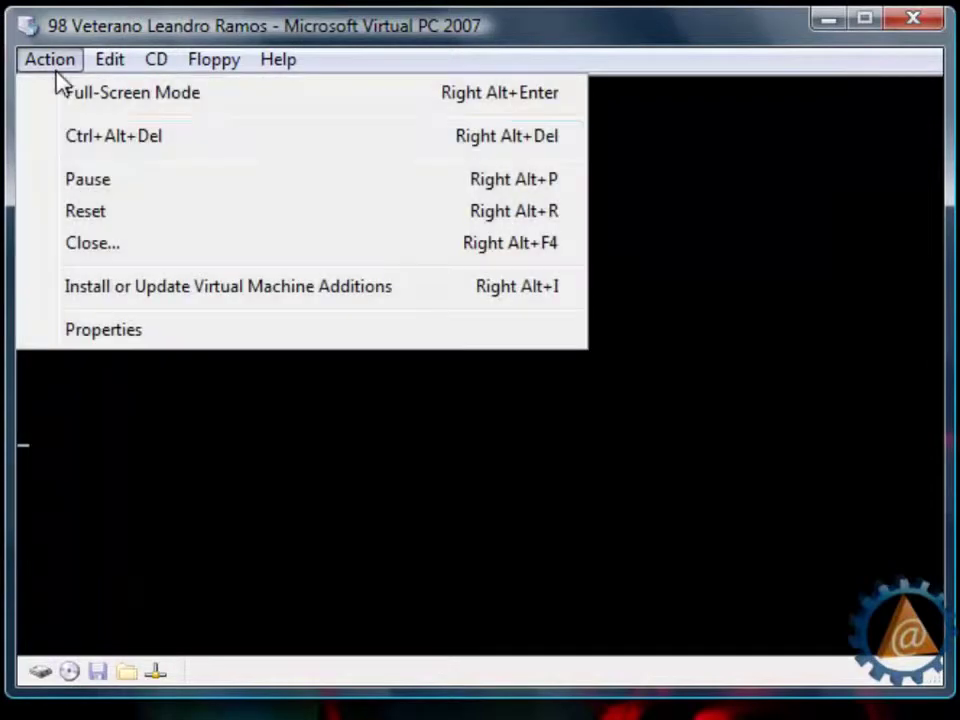
left_click(129, 214)
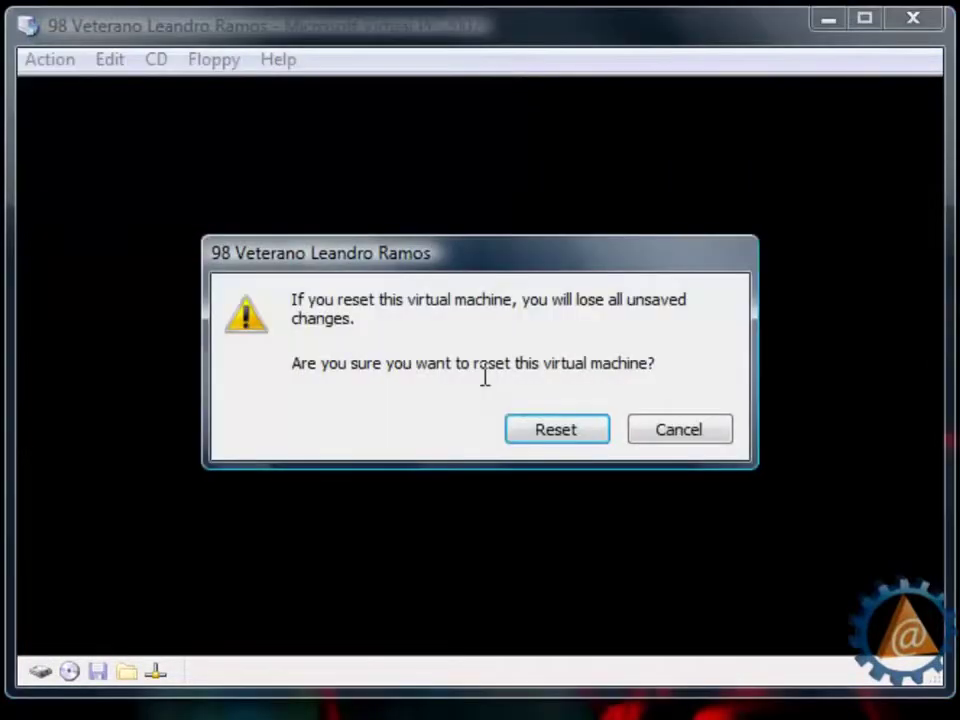
left_click(552, 430)
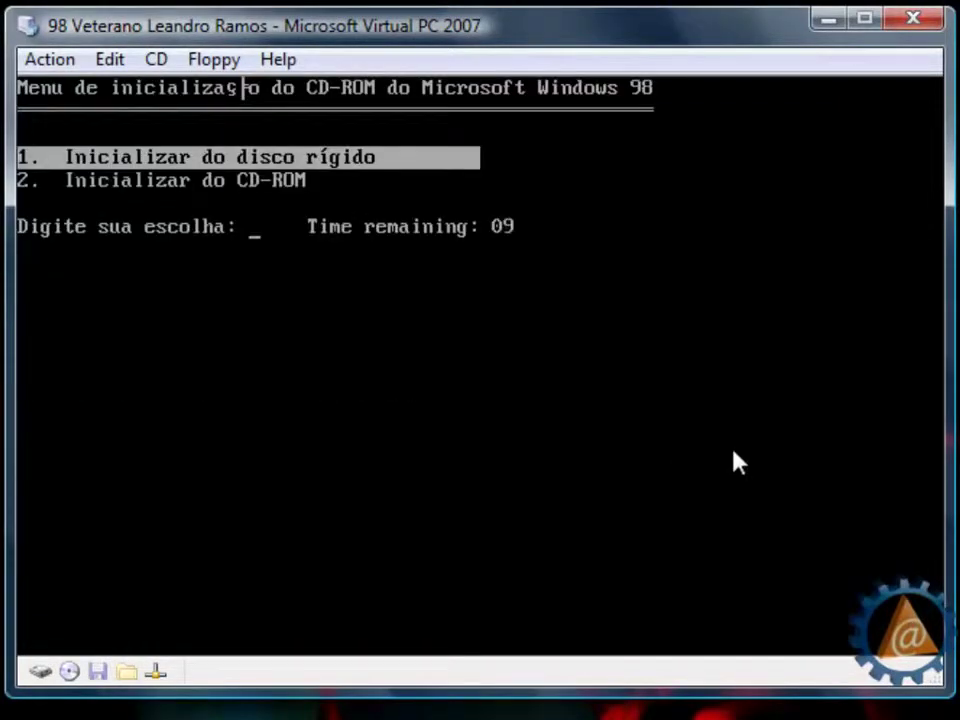
key("Down")
key("Up")
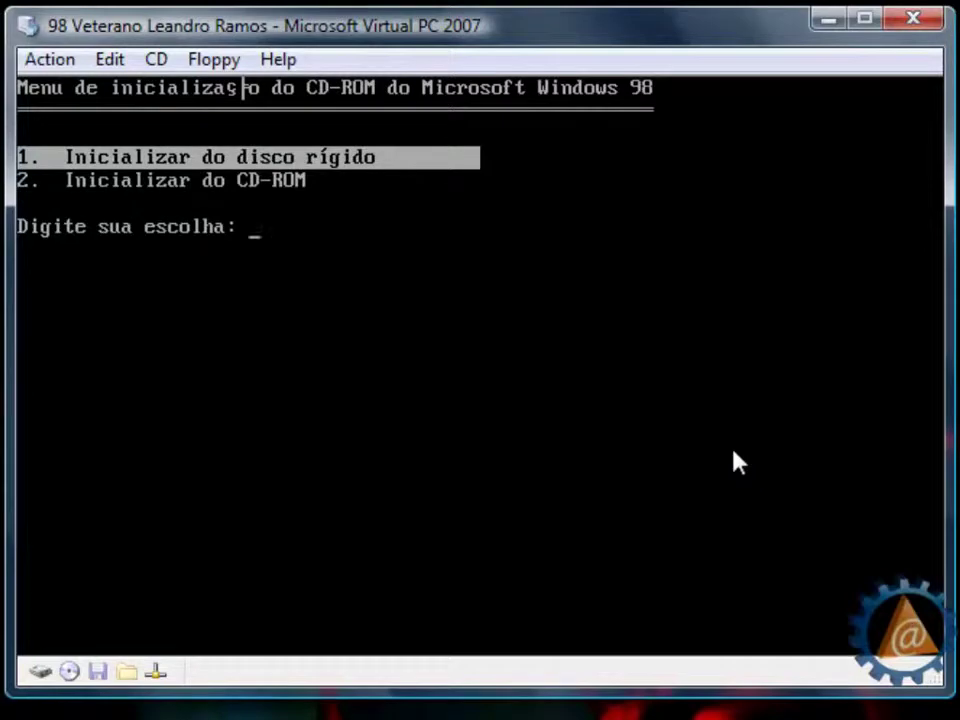
key("Down")
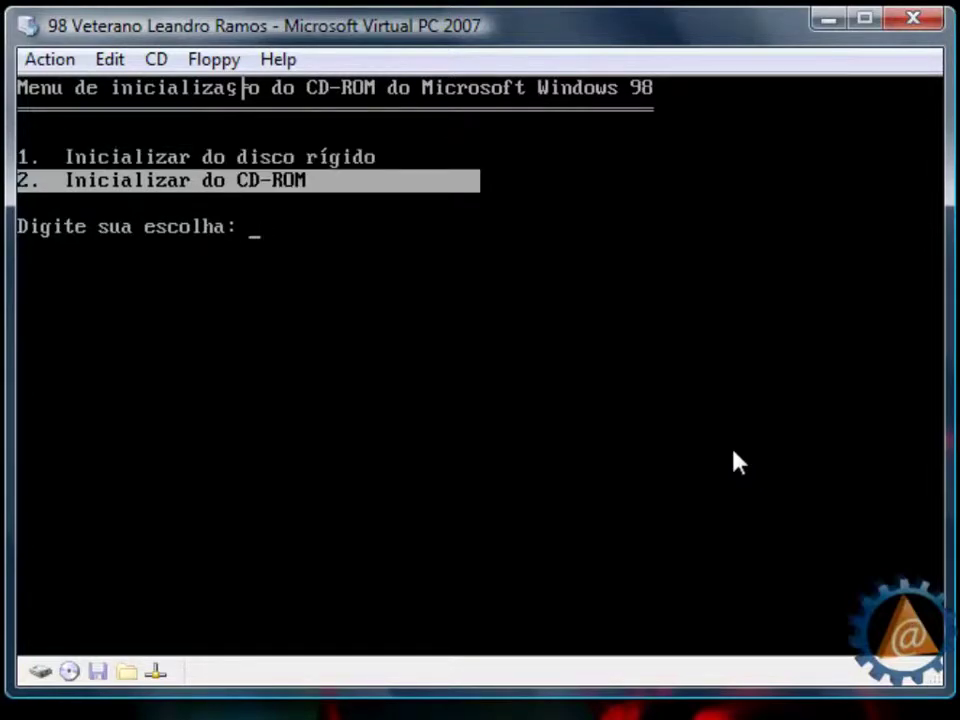
key("Return")
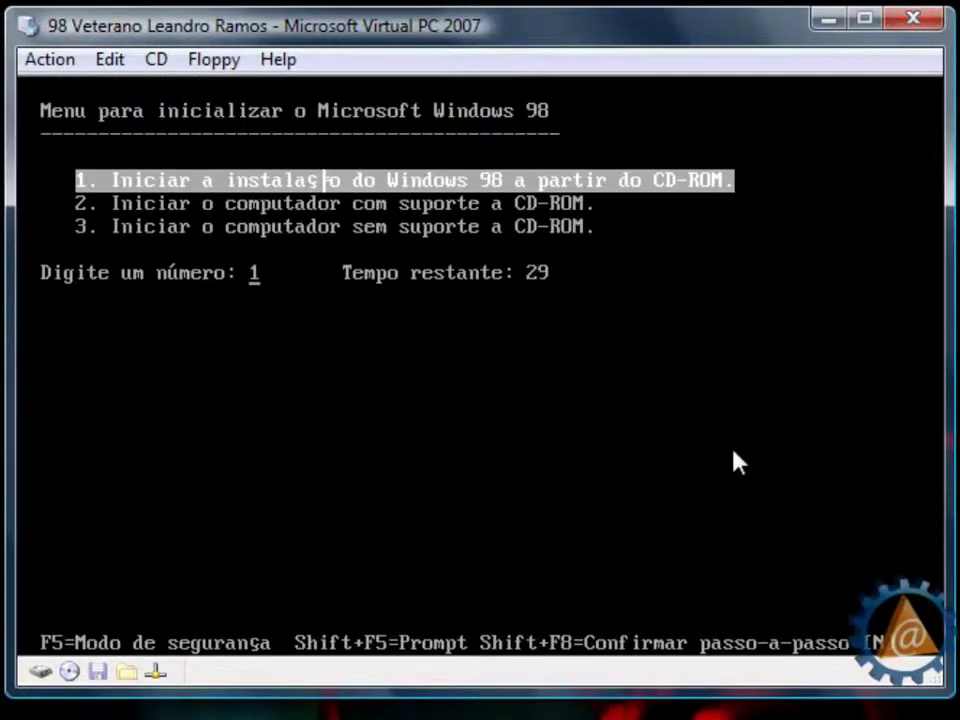
- Pick option 1 in the startup menu to install Windows 98 from CD-ROM
key("Down")
key("Down")
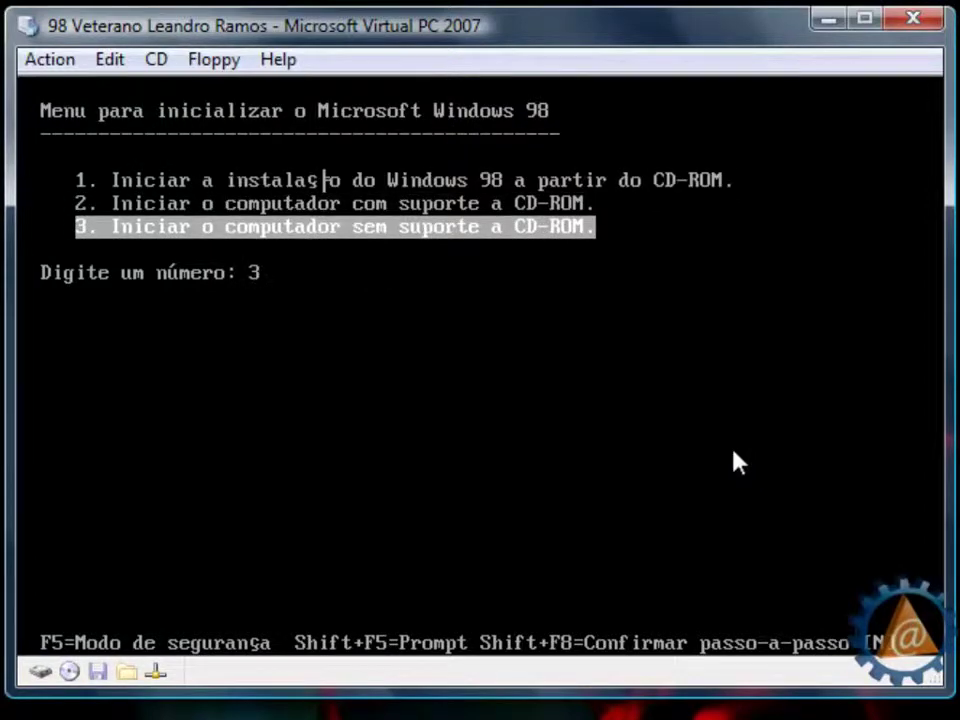
key("Up")
key("Down")
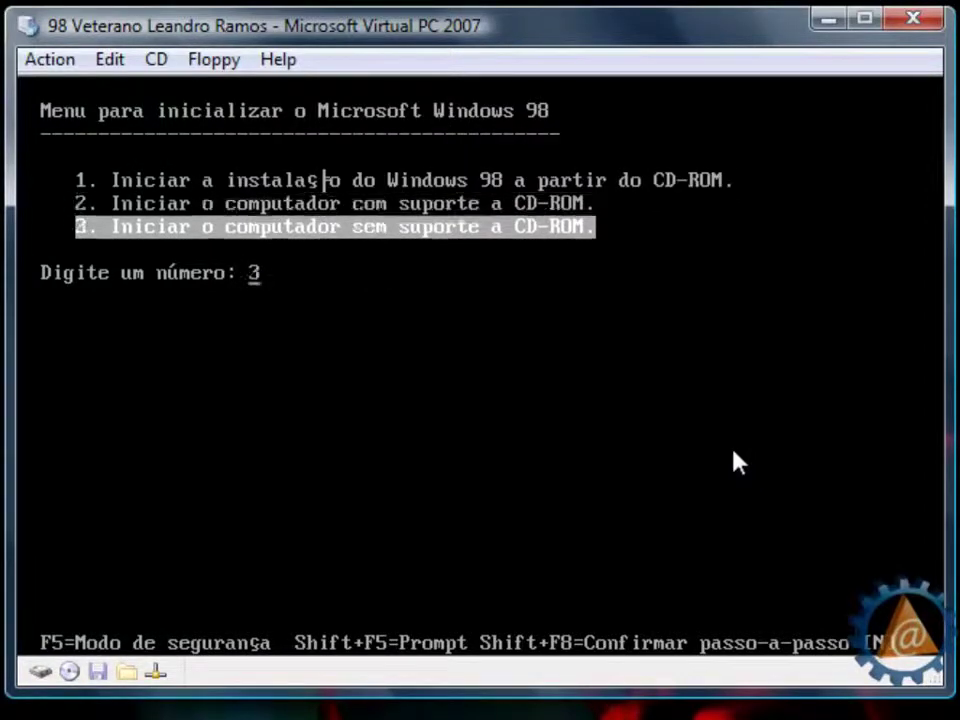
key("Up")
key("Up")
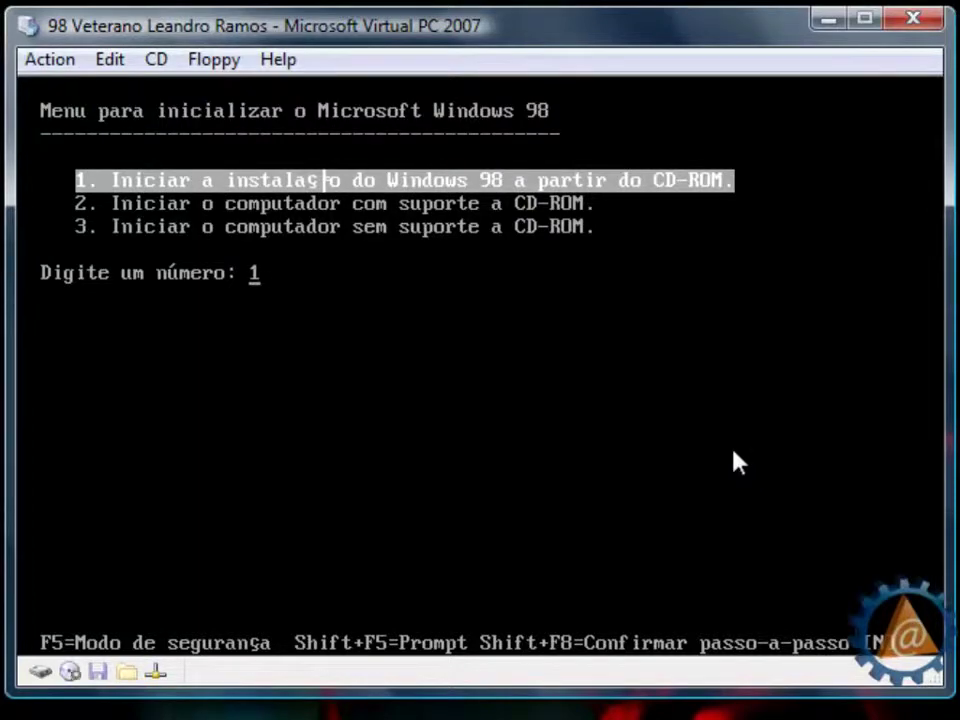
key("Return")
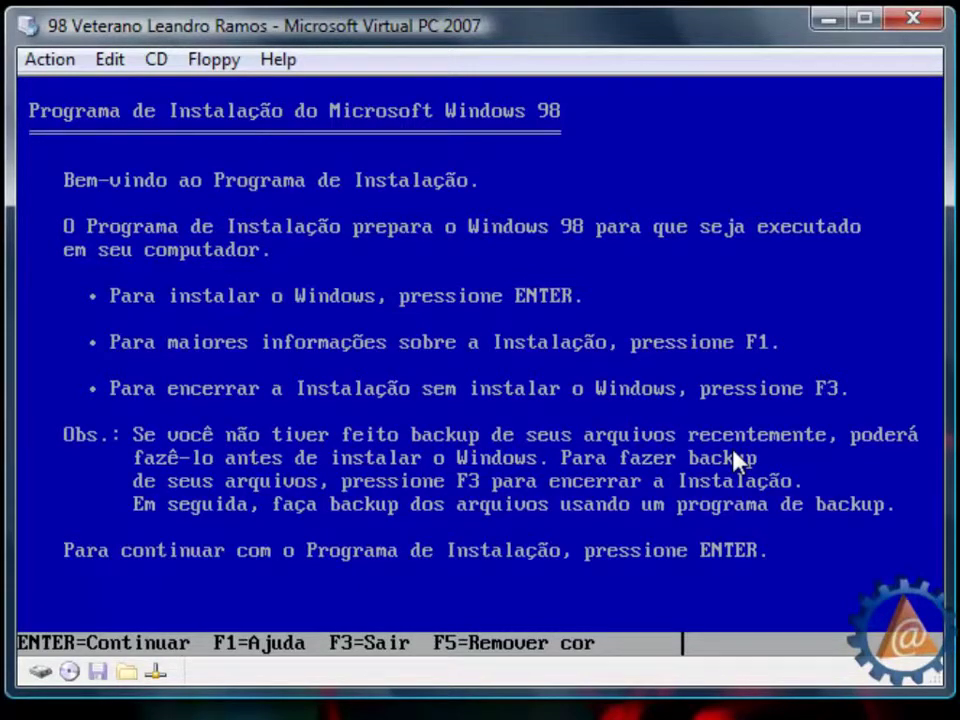
- Get past the Setup welcome, configure the unallocated space, and enable large disk support
key("Return")
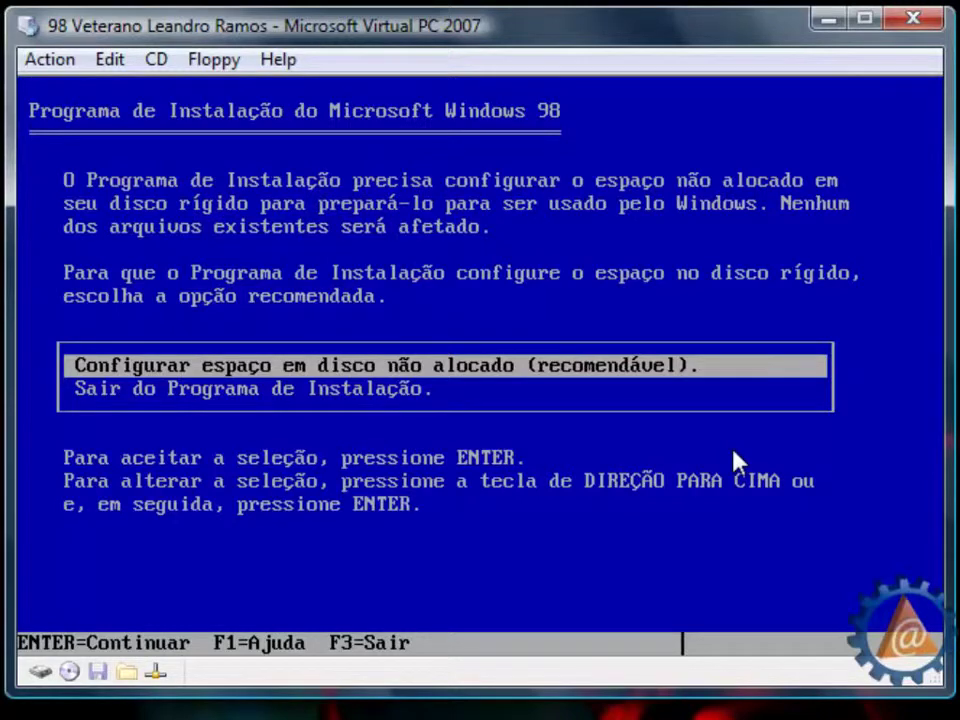
key("Return")
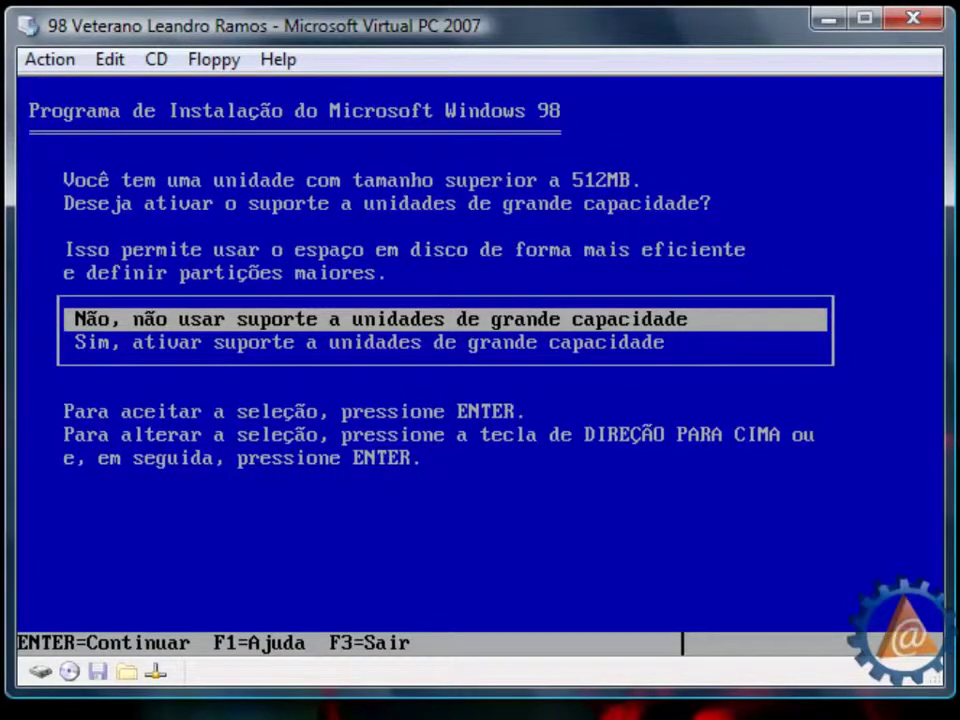
key("Down")
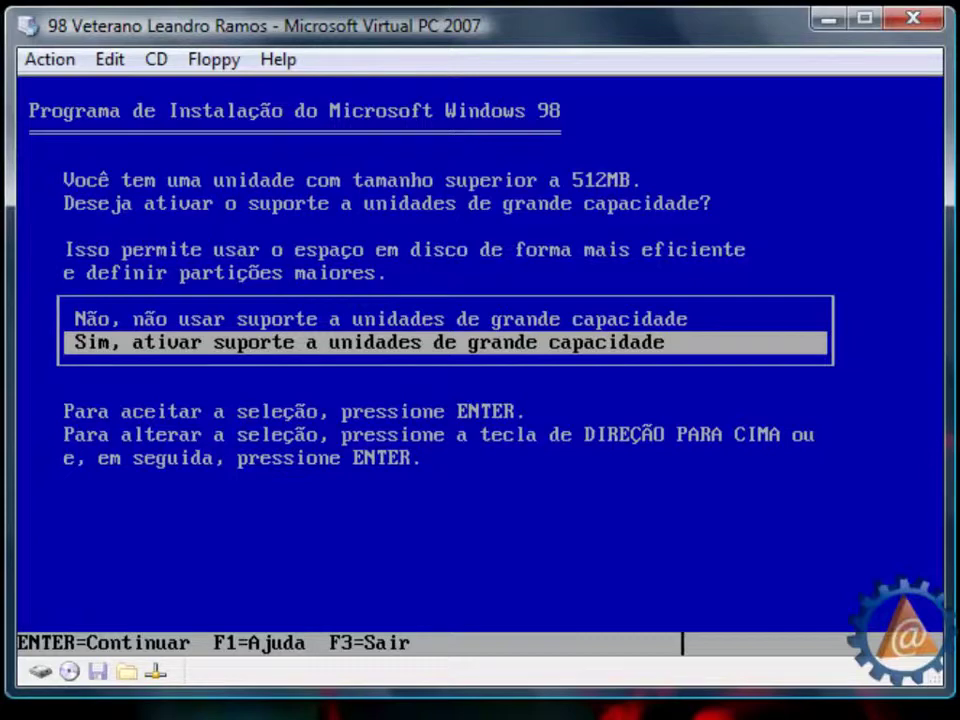
key("Return")
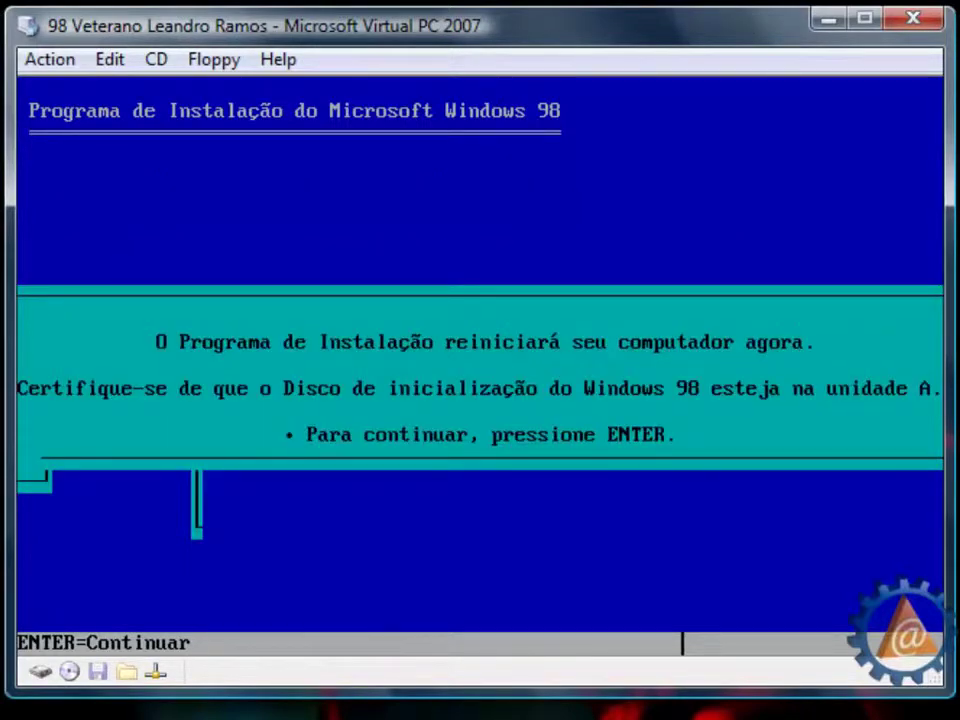
- Restart, boot from the CD-ROM, and begin Windows 98 installation from CD-ROM
key("Return")
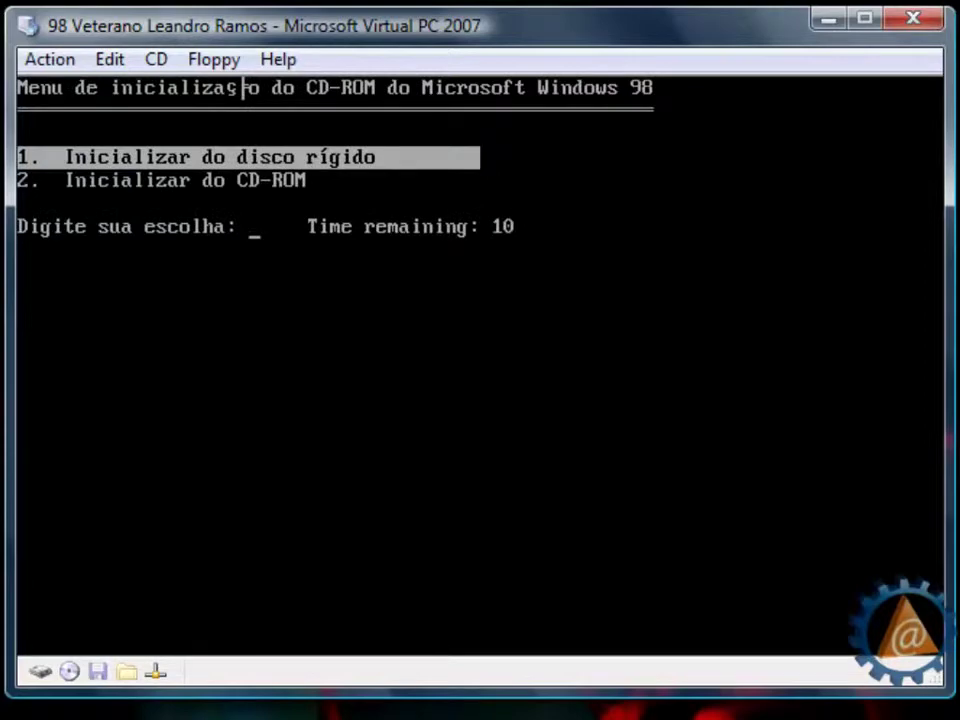
key("Down")
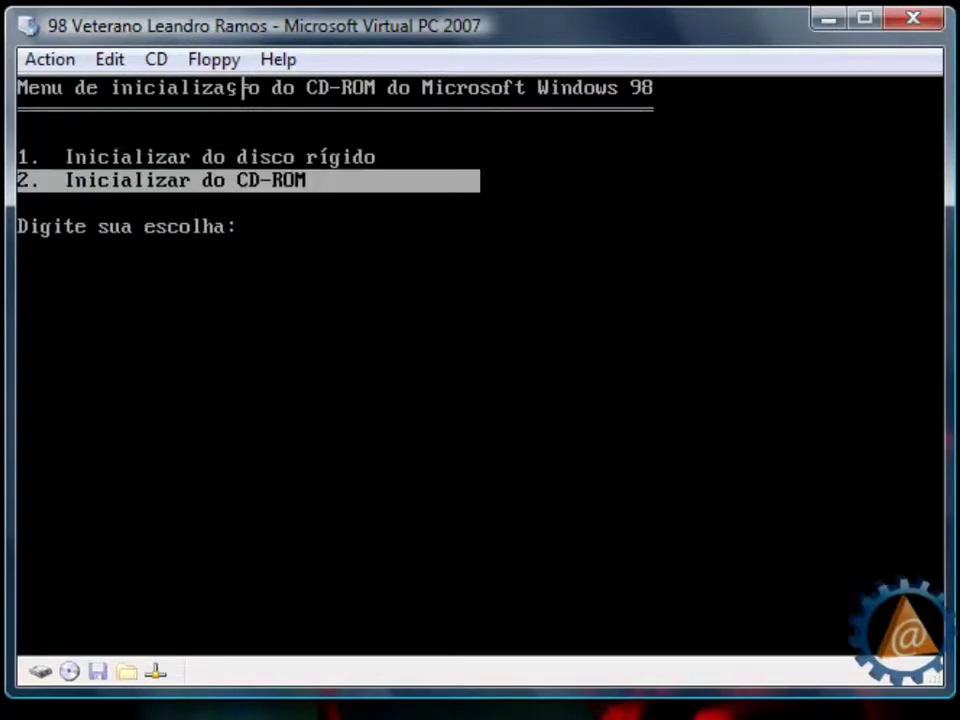
key("Return")
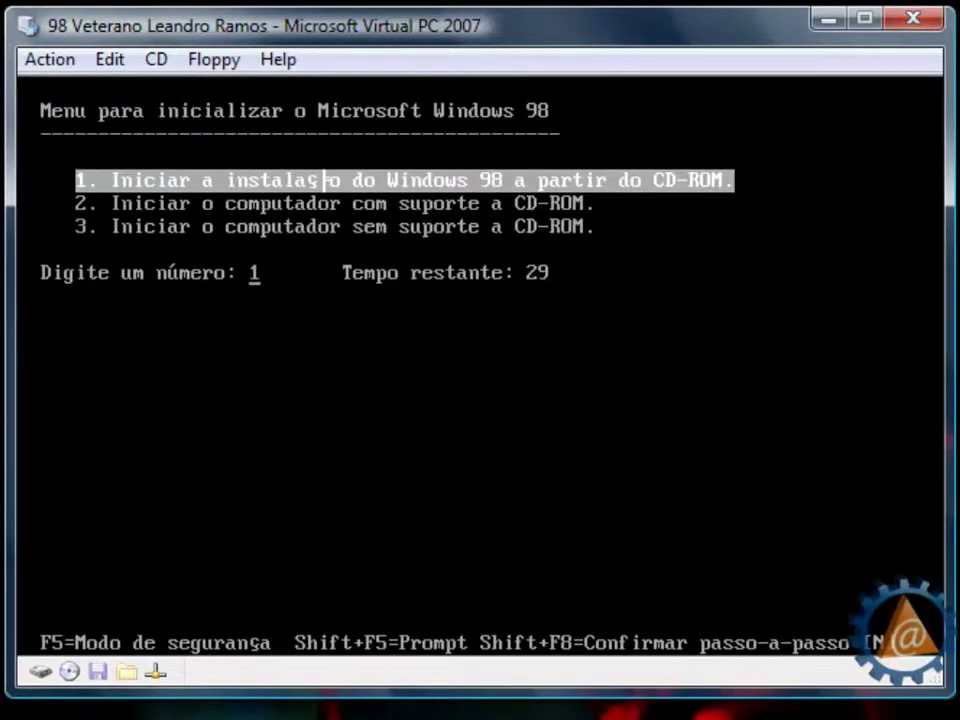
key("Return")
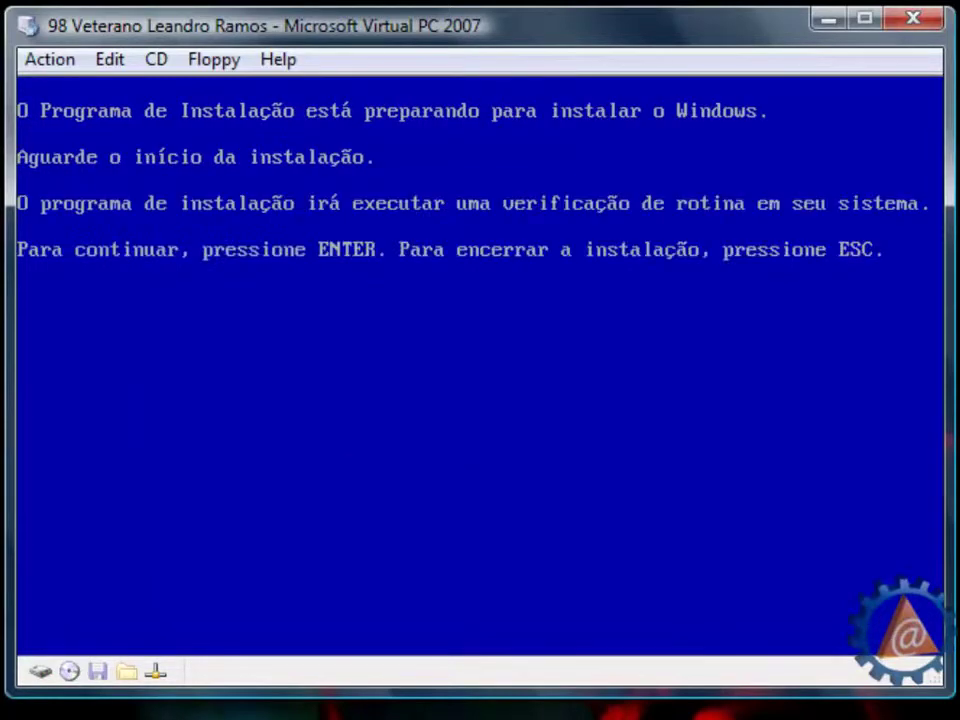
- Run ScanDisk, start the Setup wizard, and keep C:\WINDOWS as the install folder
key("Return")
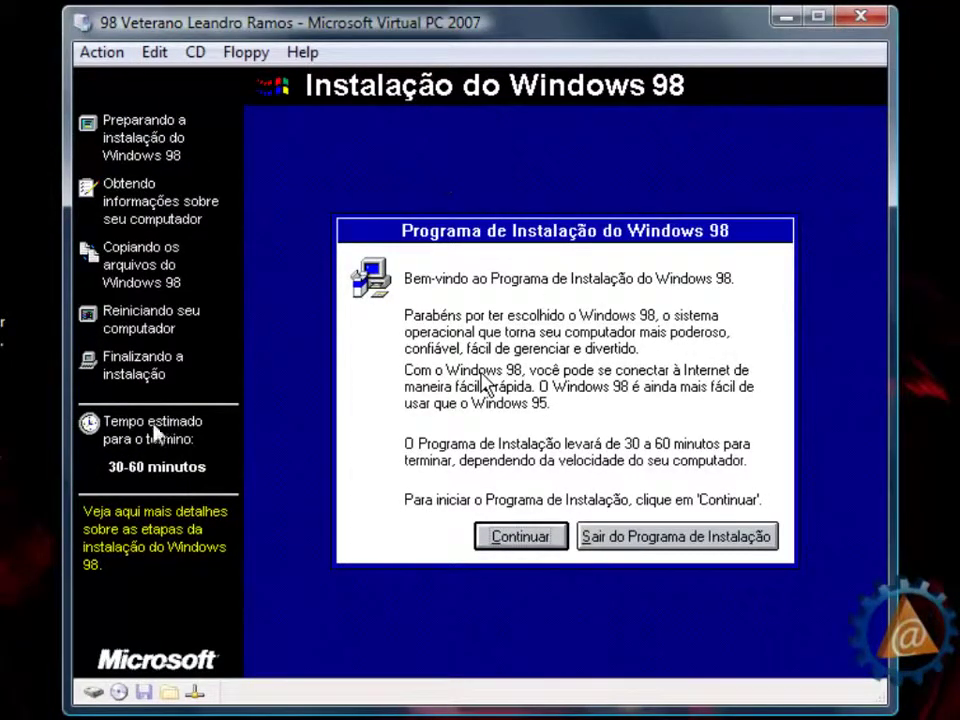
left_click(527, 540)
left_click(536, 545)
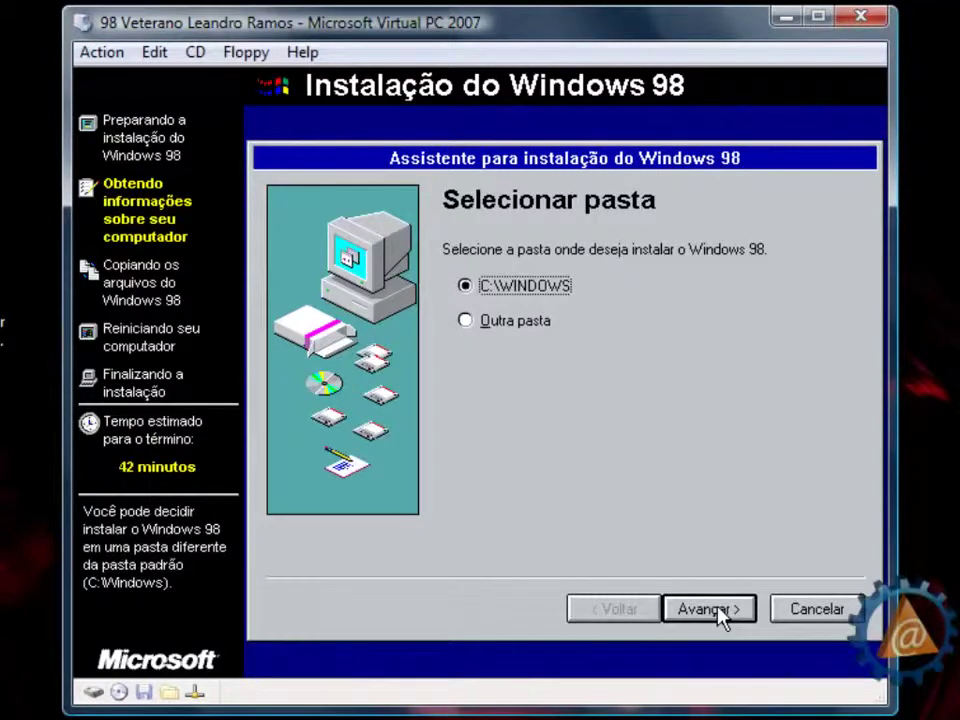
left_click(717, 606)
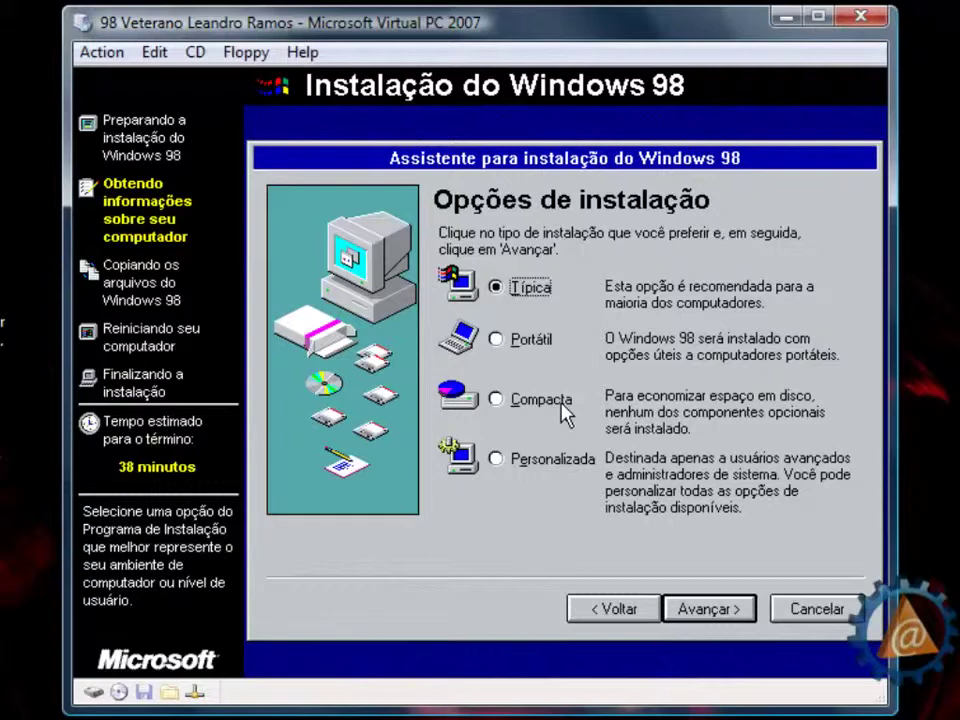
- Choose the Personalizada setup type and go on to Selecionar componentes
left_click(496, 459)
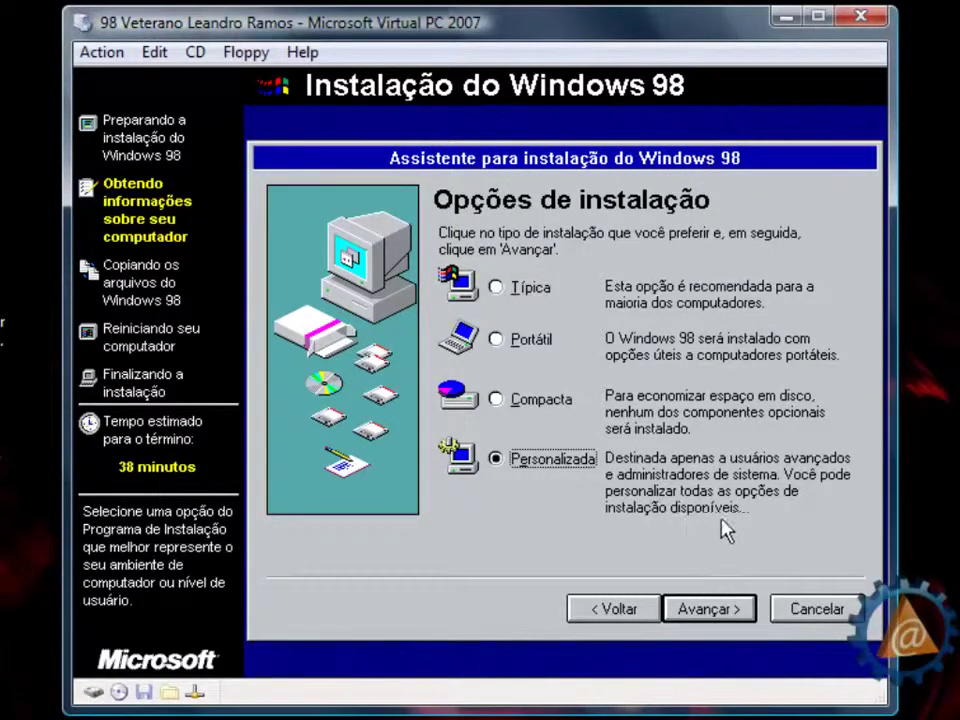
left_click(706, 612)
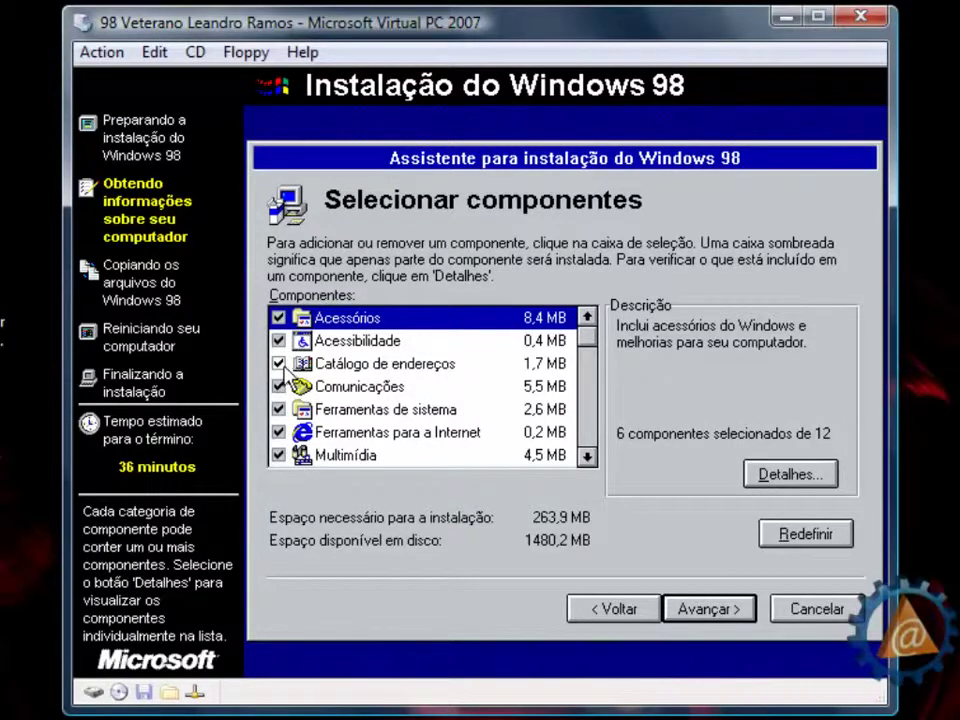
- Uncheck Catálogo de endereços, confirm, then check it again
left_click(286, 368)
left_click(430, 482)
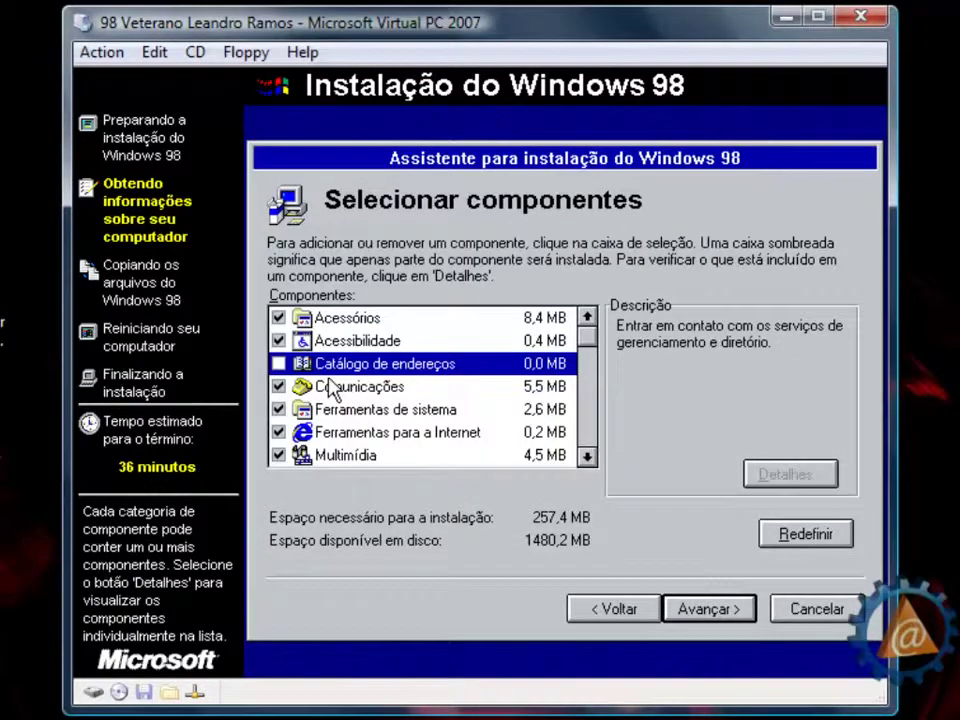
left_click(279, 364)
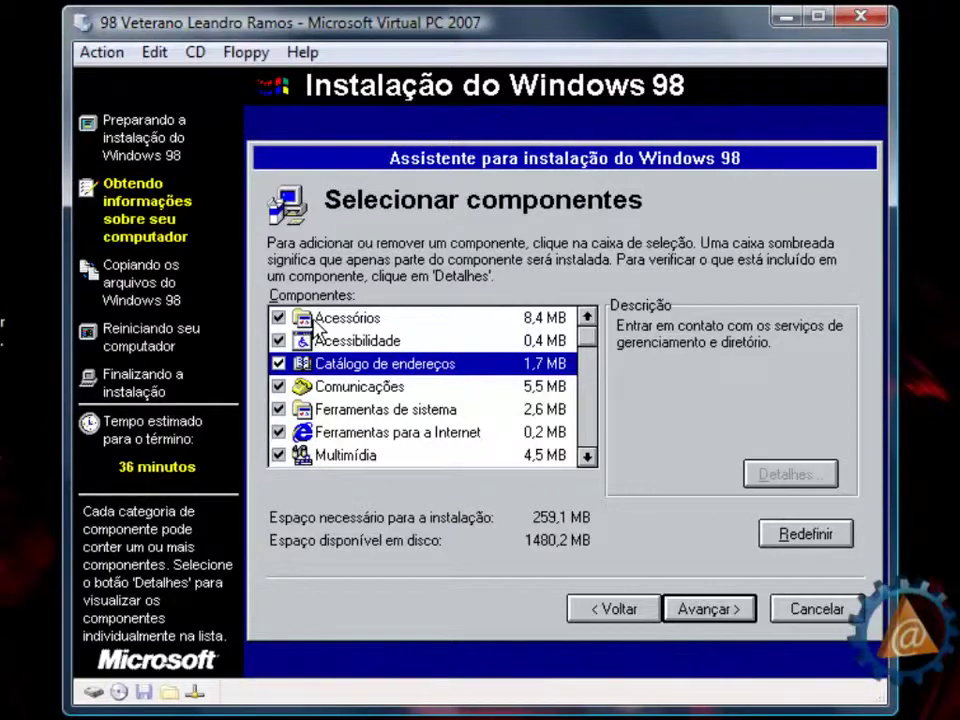
- In Acessórios details, add Jogos, Papel de parede and Ponteiros do mouse
left_click(312, 320)
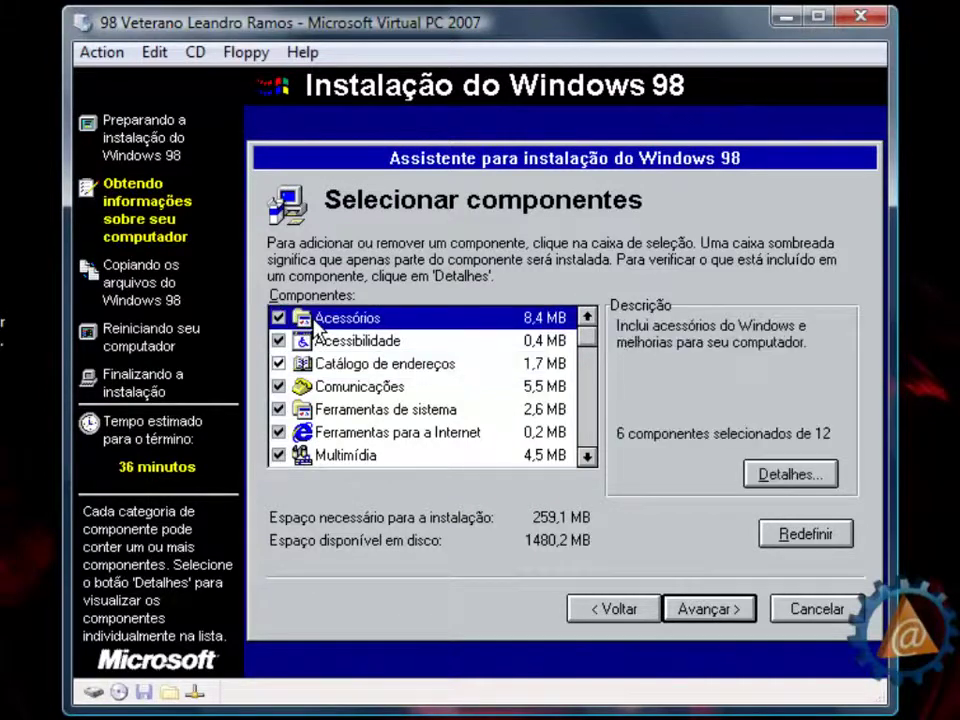
left_click(780, 478)
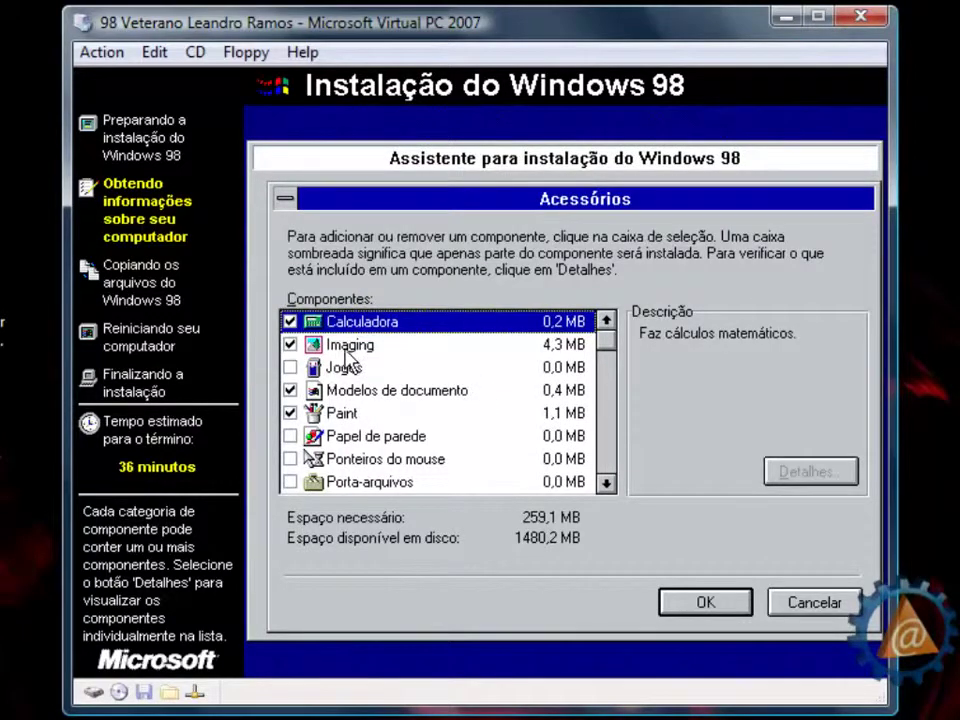
left_click(290, 367)
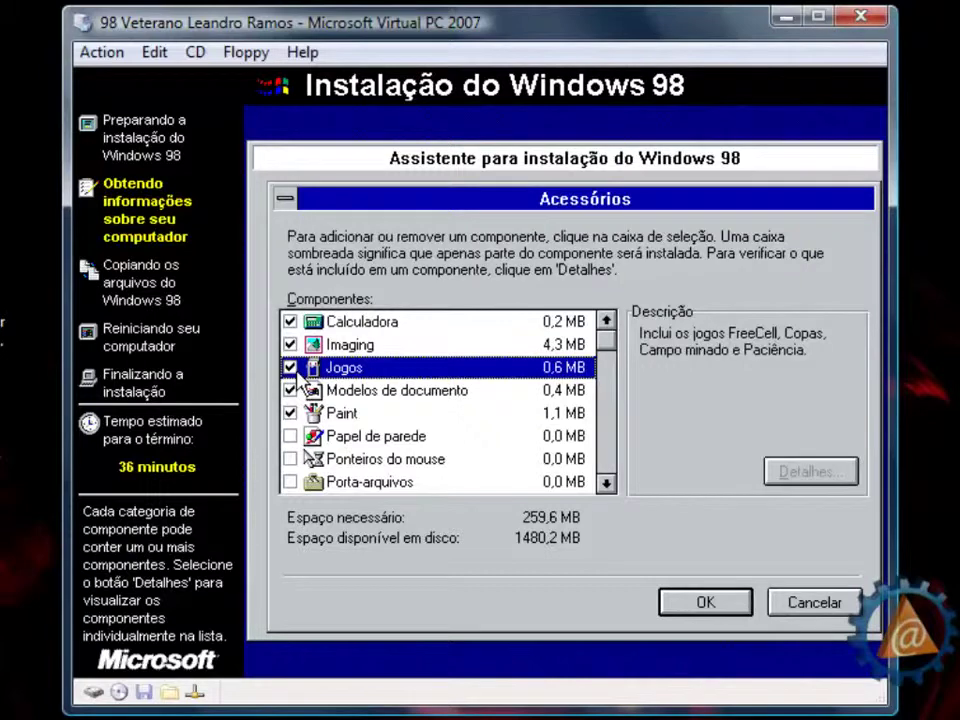
left_click(295, 437)
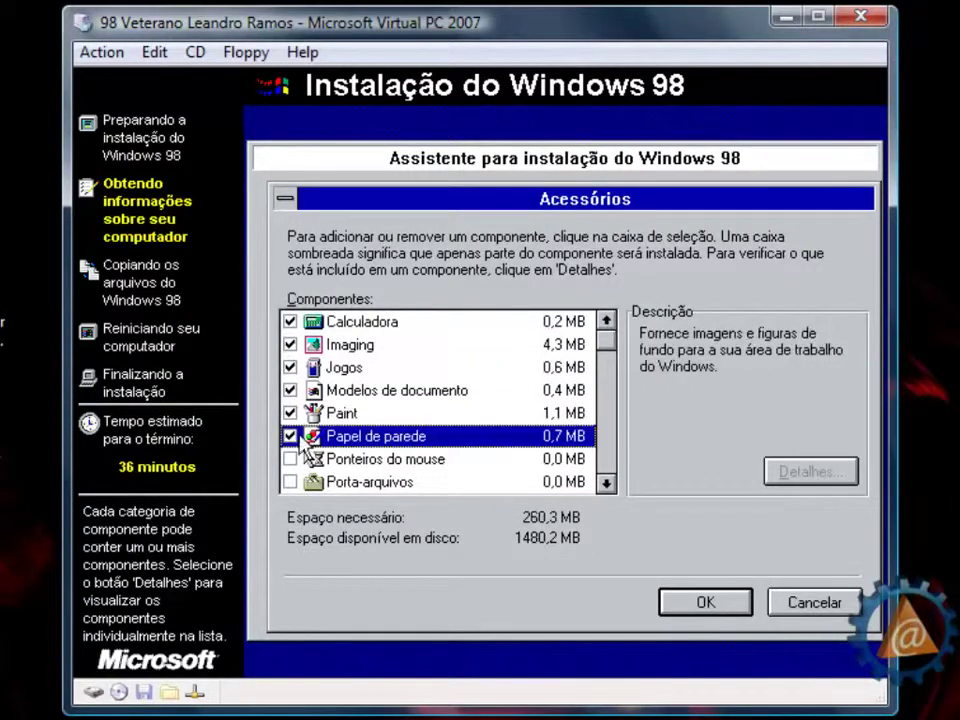
left_click(290, 459)
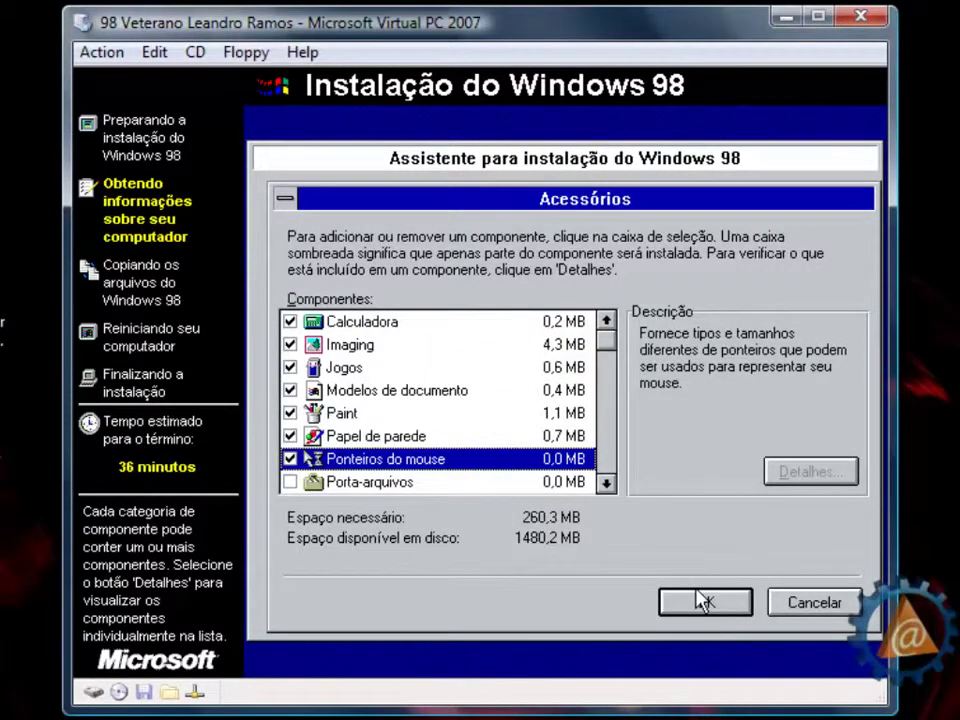
left_click(703, 601)
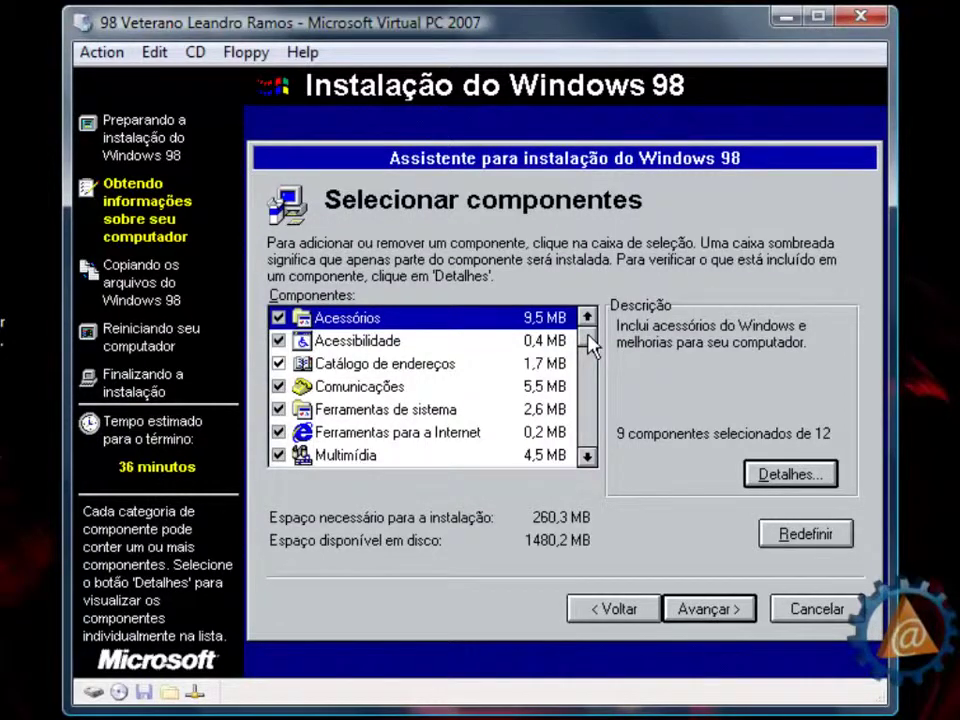
- Include Temas - área trabalho and Outlook Express in the installation
left_click_drag(590, 345, 596, 422)
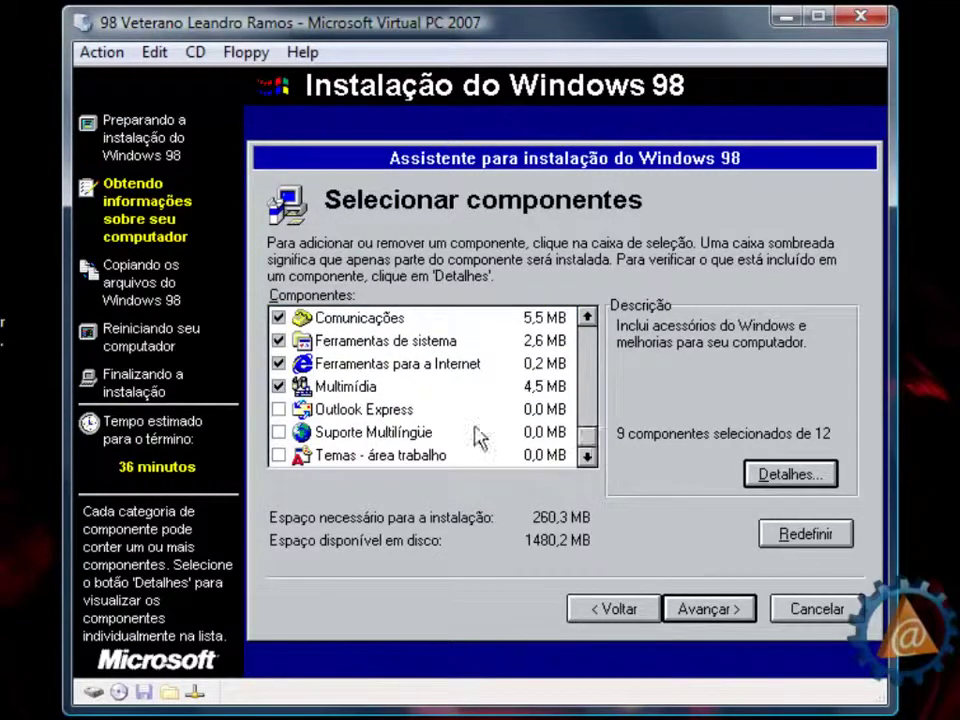
left_click(279, 456)
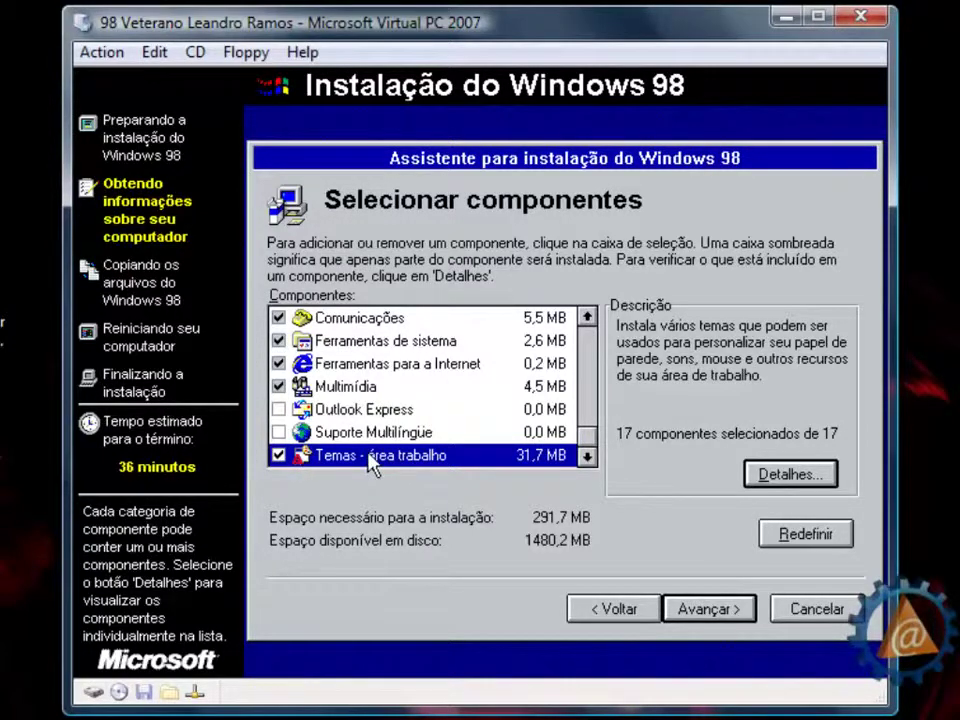
left_click(279, 409)
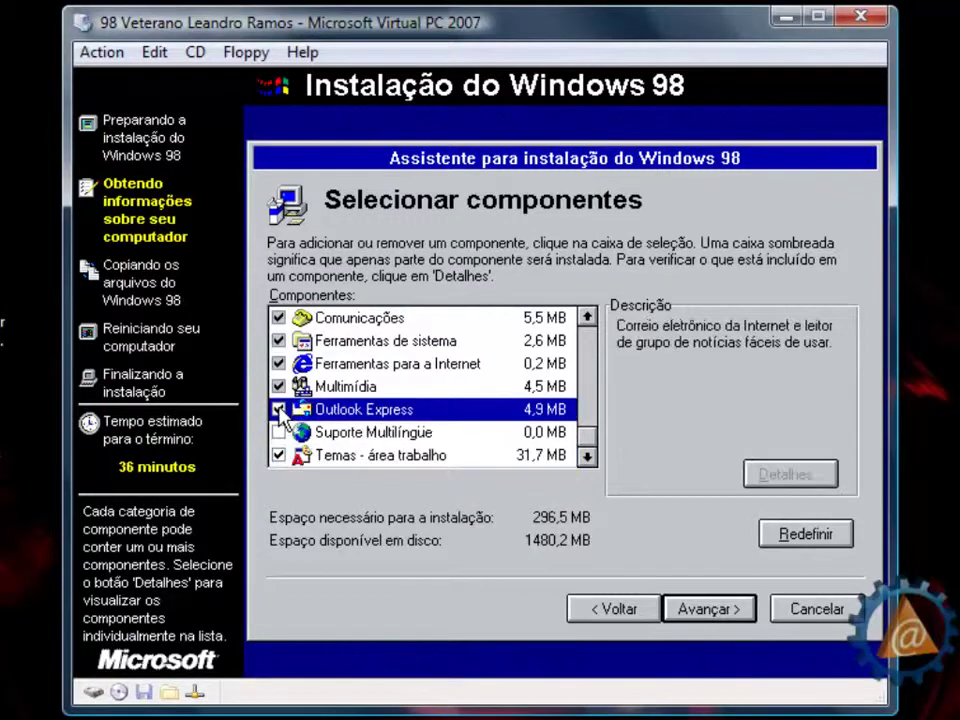
- In Ferramentas de sistema details, add Diretivas de grupo and Monitor do sistema
left_click(586, 317)
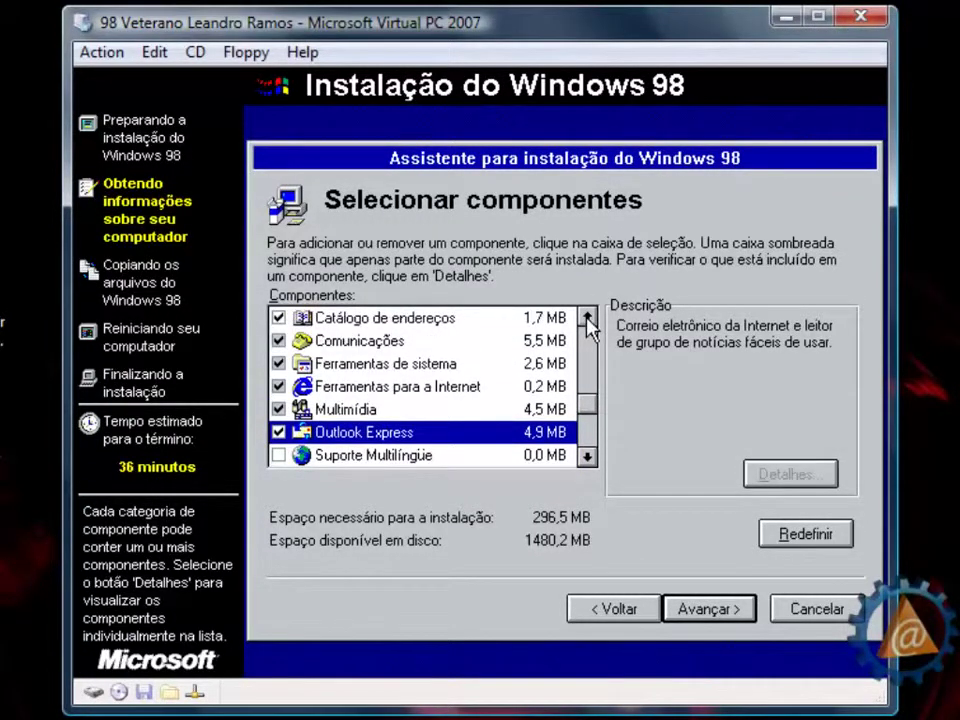
left_click(586, 317)
left_click(403, 385)
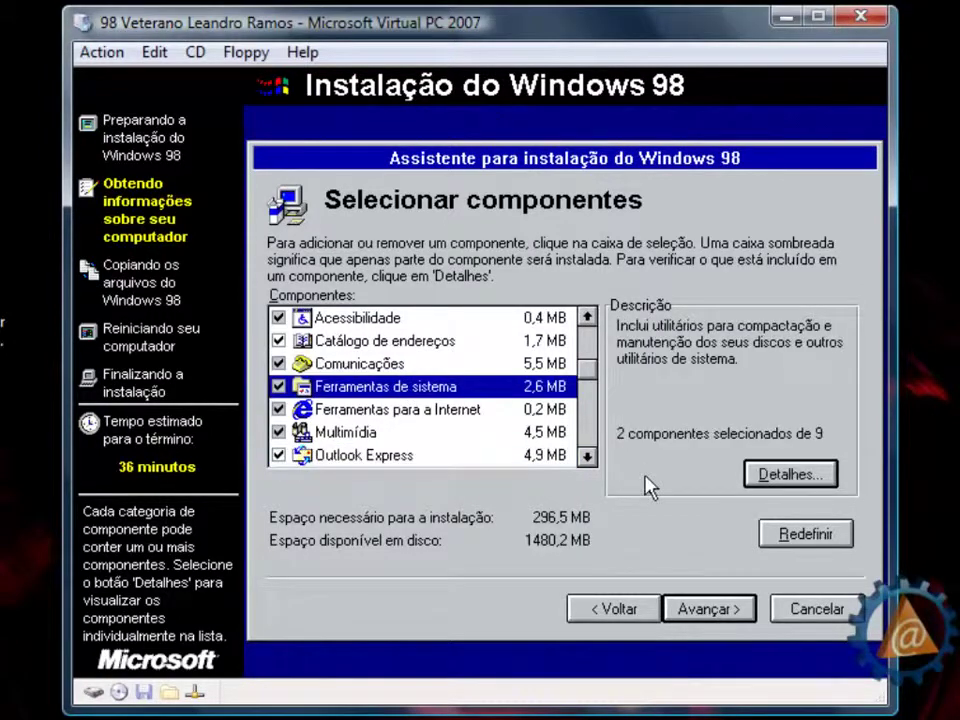
left_click(768, 484)
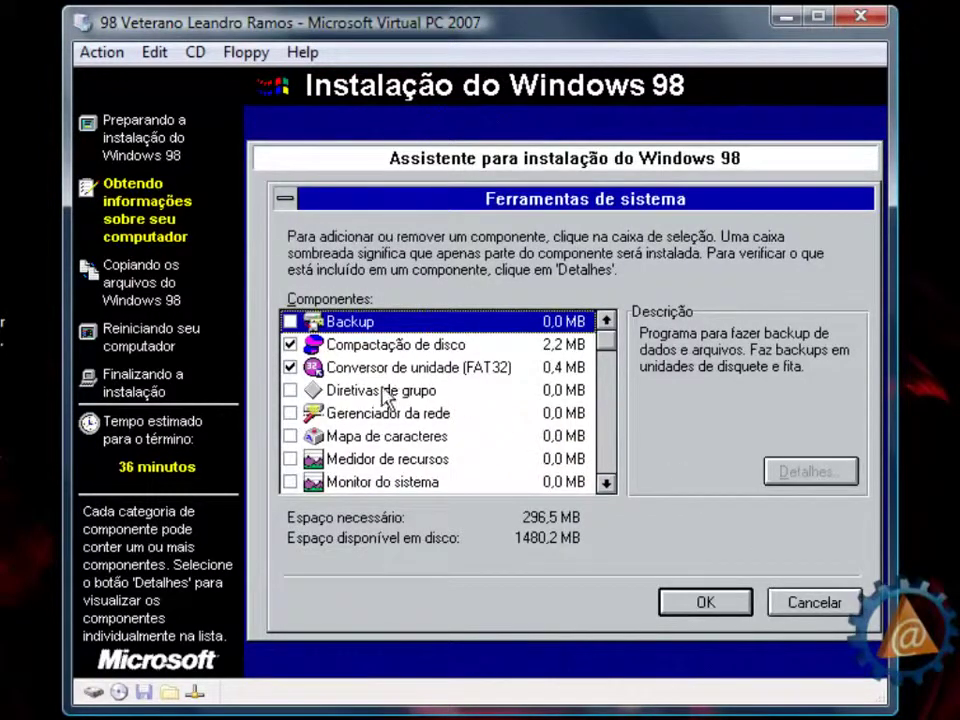
left_click(289, 391)
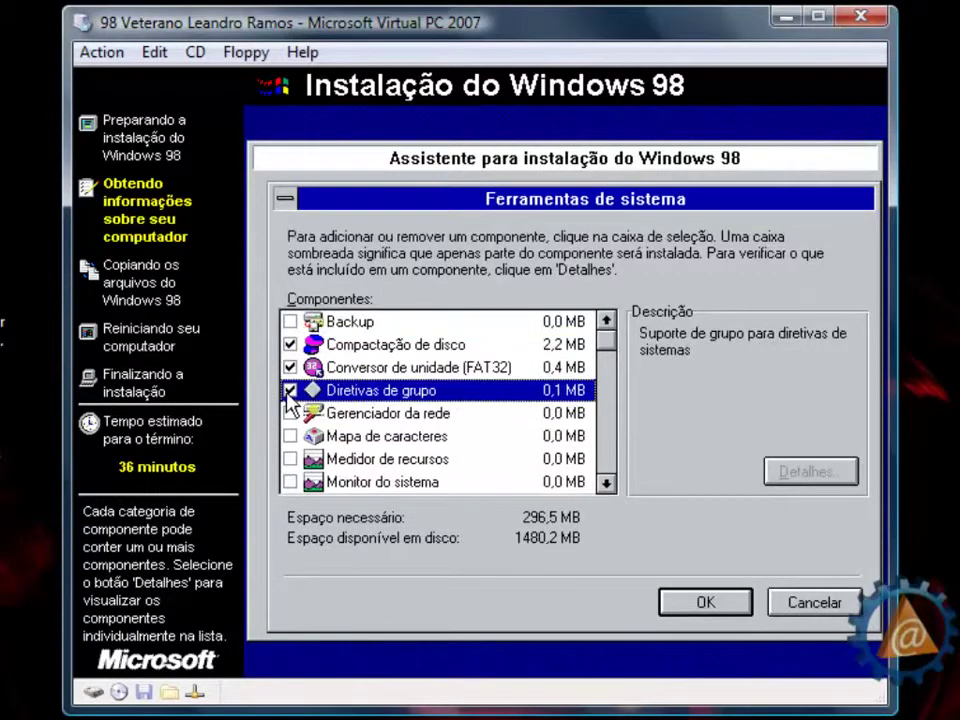
left_click(289, 482)
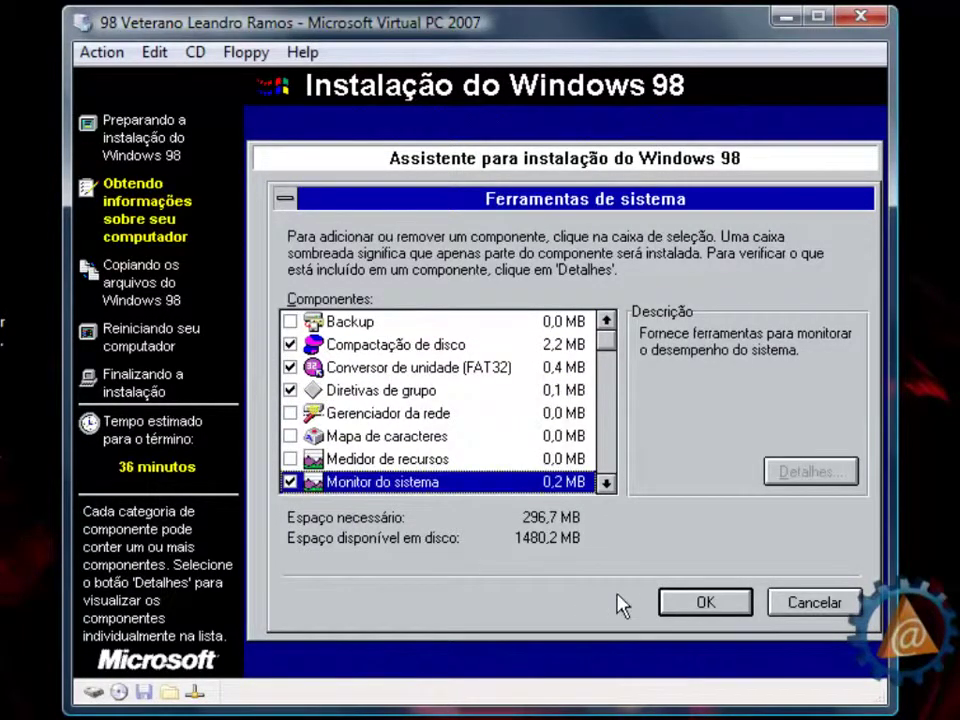
left_click(672, 603)
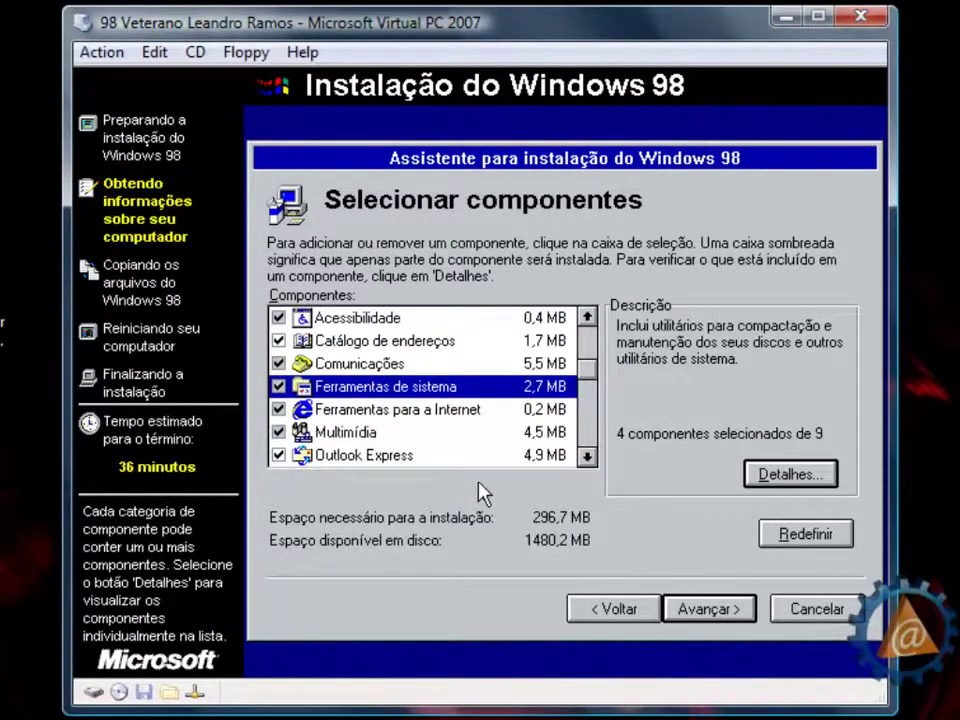
- Enter the computer name, workgroup PROFESSOR and description LENTIUM in the identification page
left_click(706, 609)
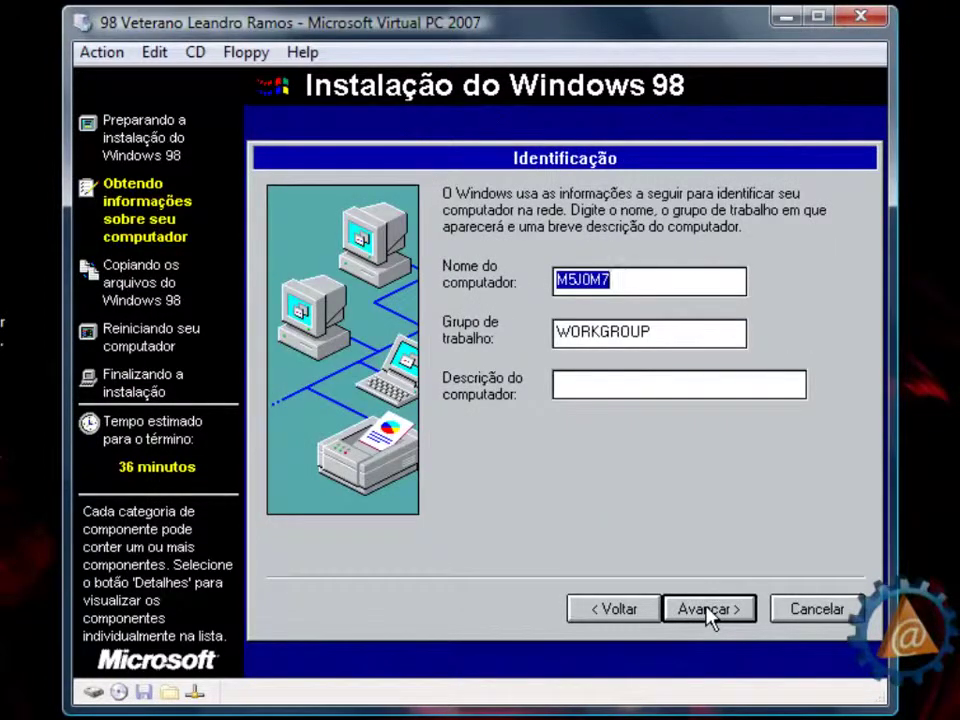
type("RA")
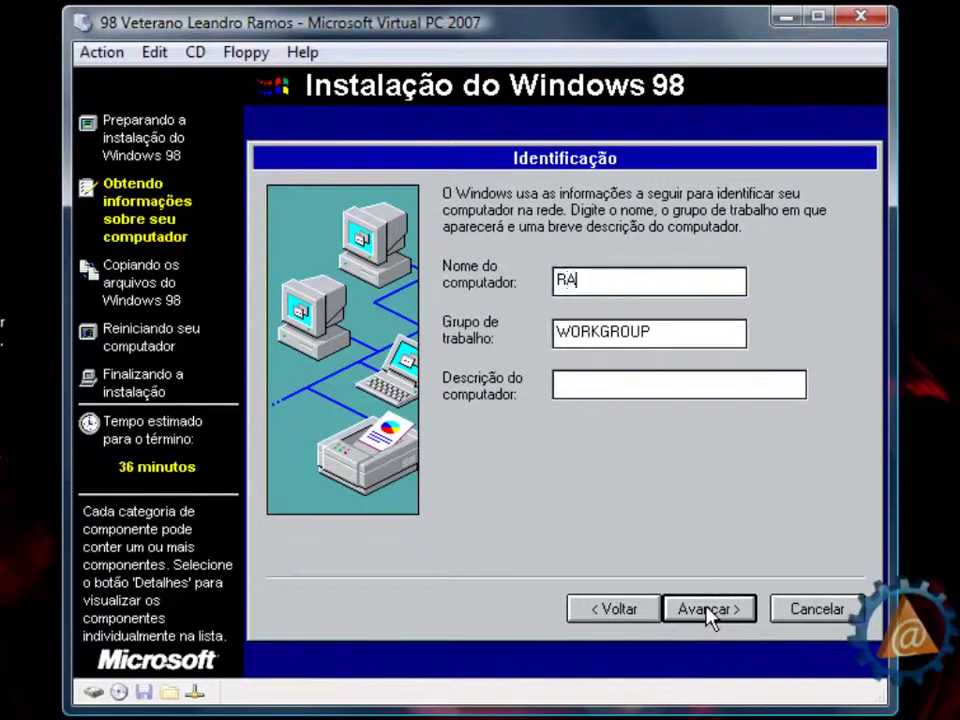
type("MOS")
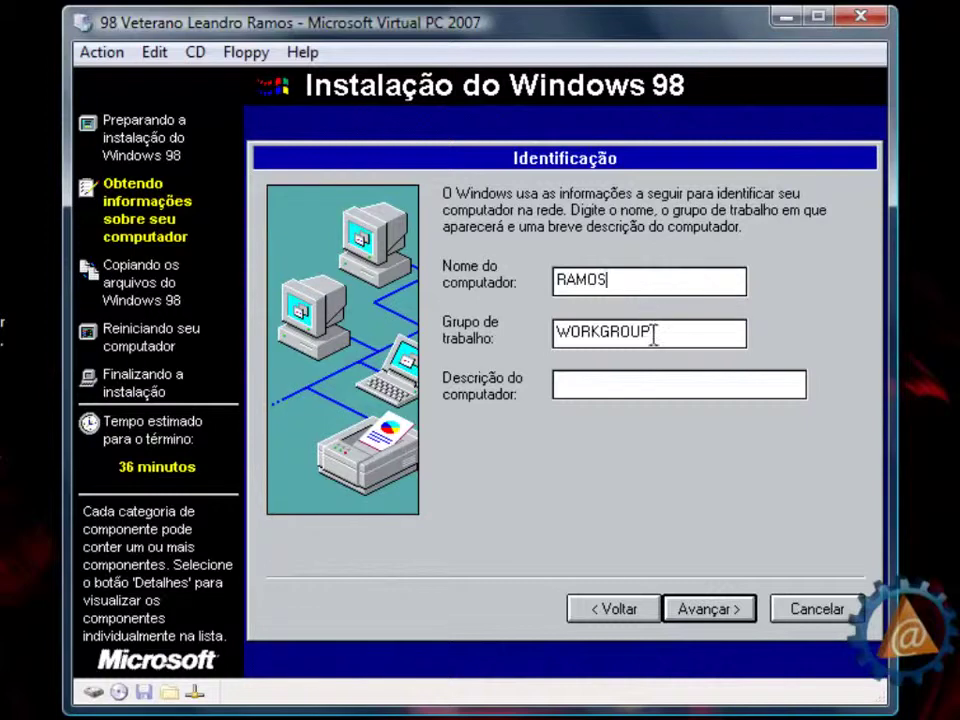
key("Tab")
type("PR")
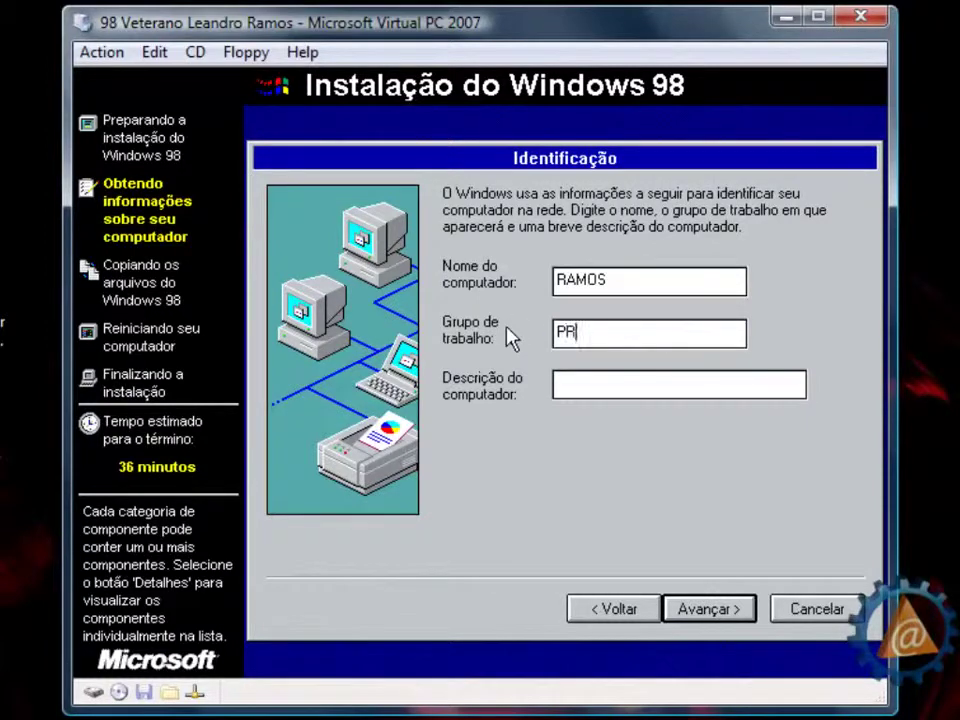
type("OFESSOR")
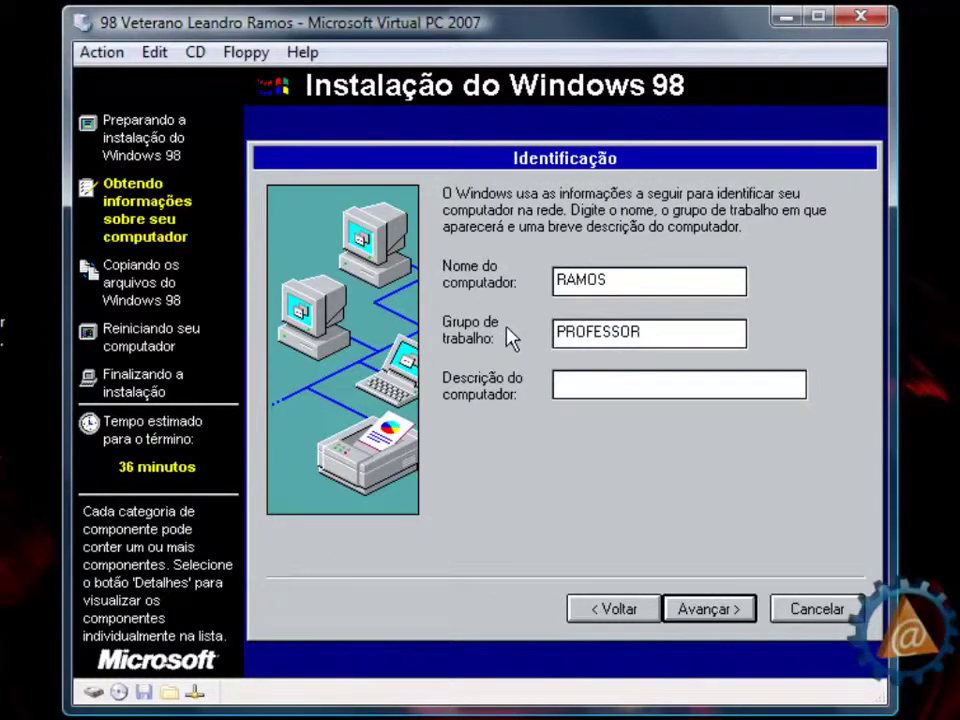
left_click(595, 382)
type("LENTIUM")
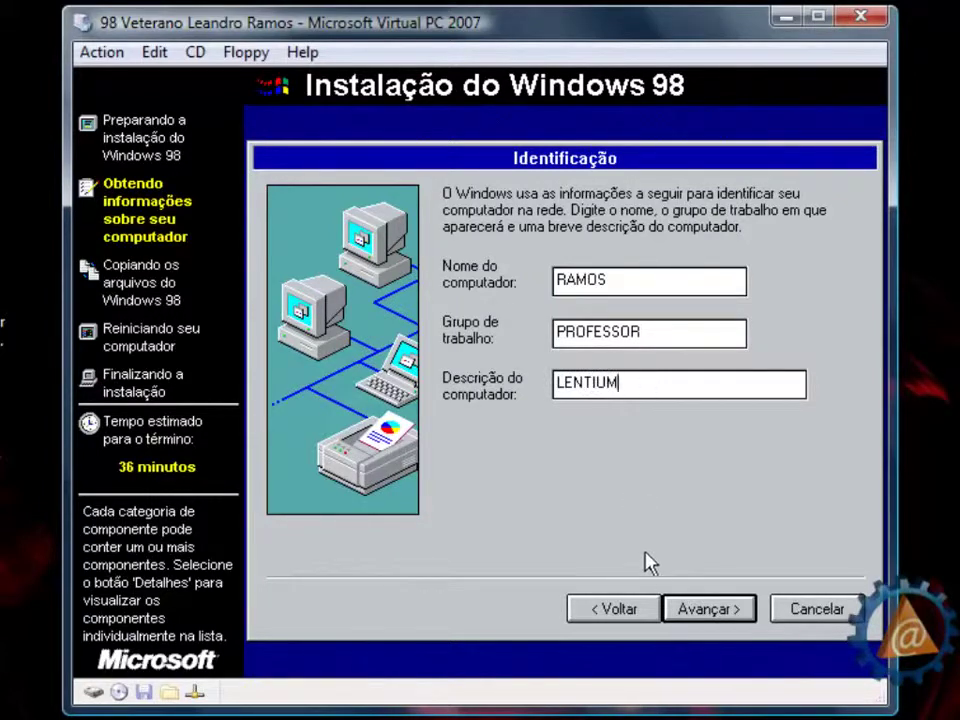
left_click(731, 612)
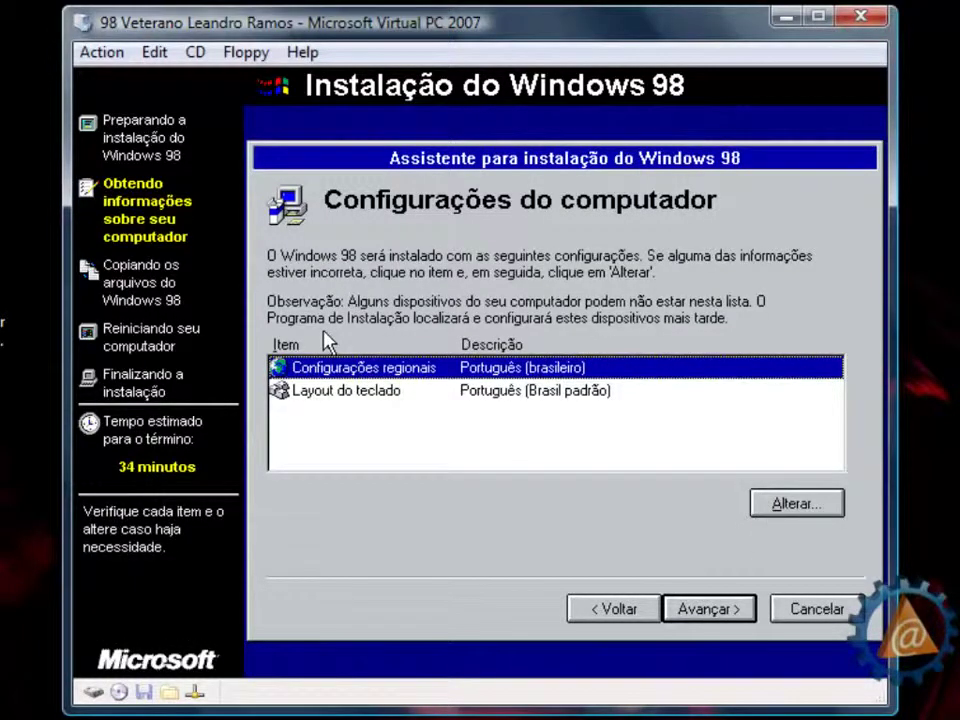
- Change the keyboard layout to Português (Brasil ABNT2) and keep Brasil as the region
left_click(386, 398)
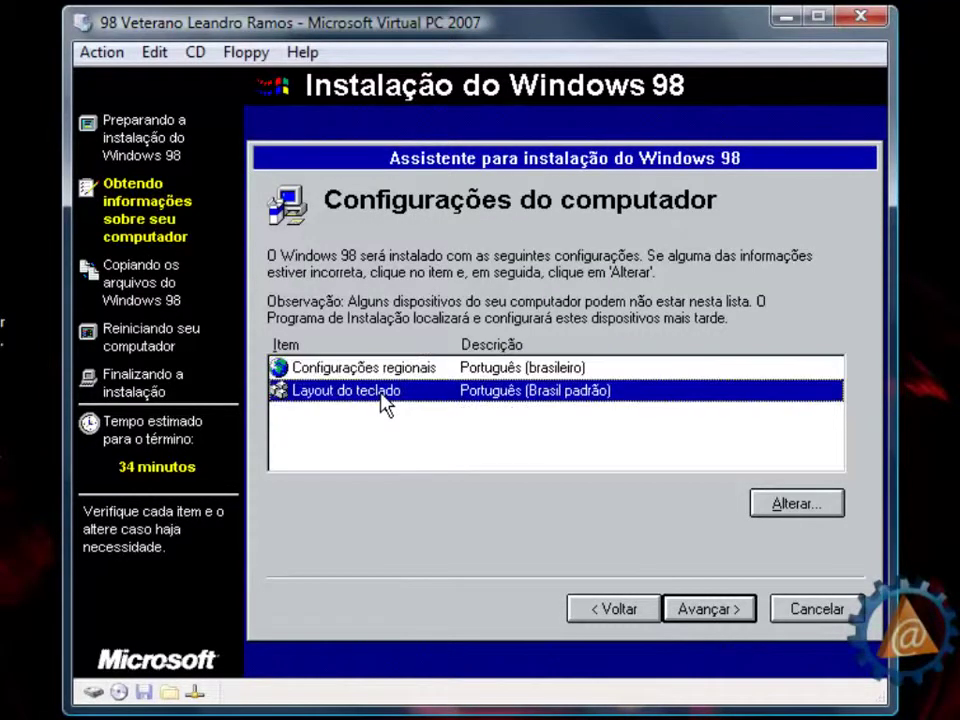
left_click(768, 505)
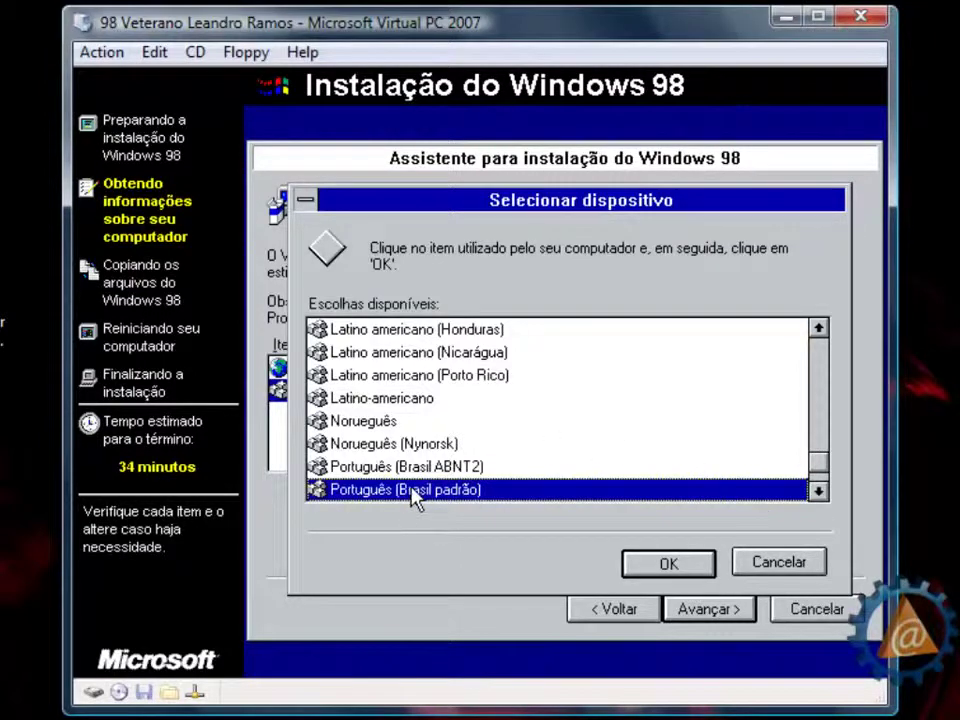
left_click(360, 467)
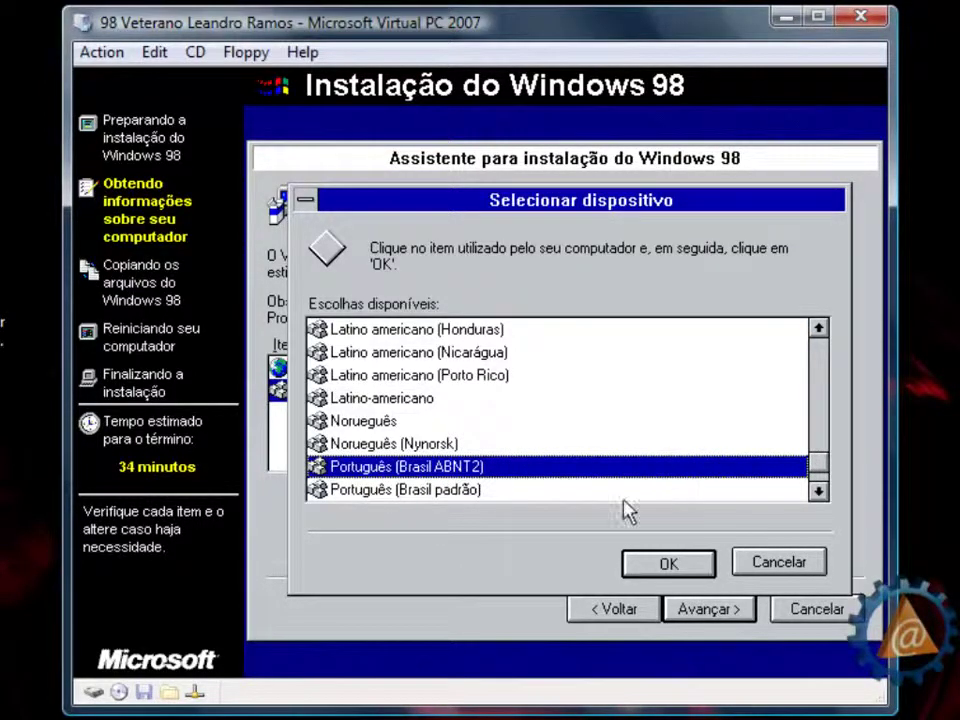
left_click(686, 563)
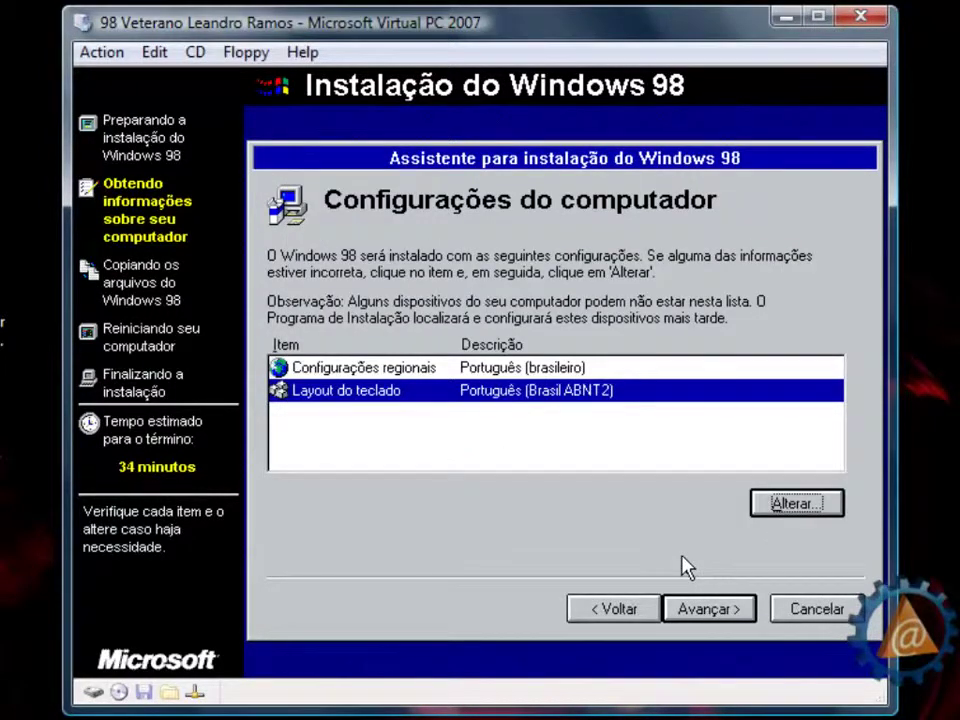
left_click(735, 612)
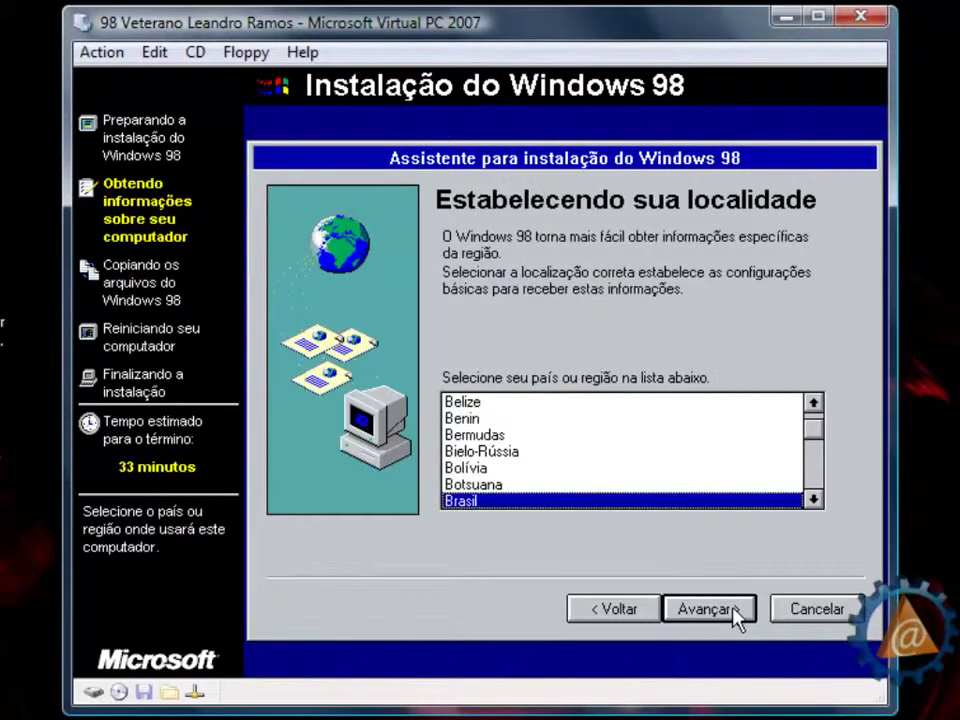
left_click(735, 612)
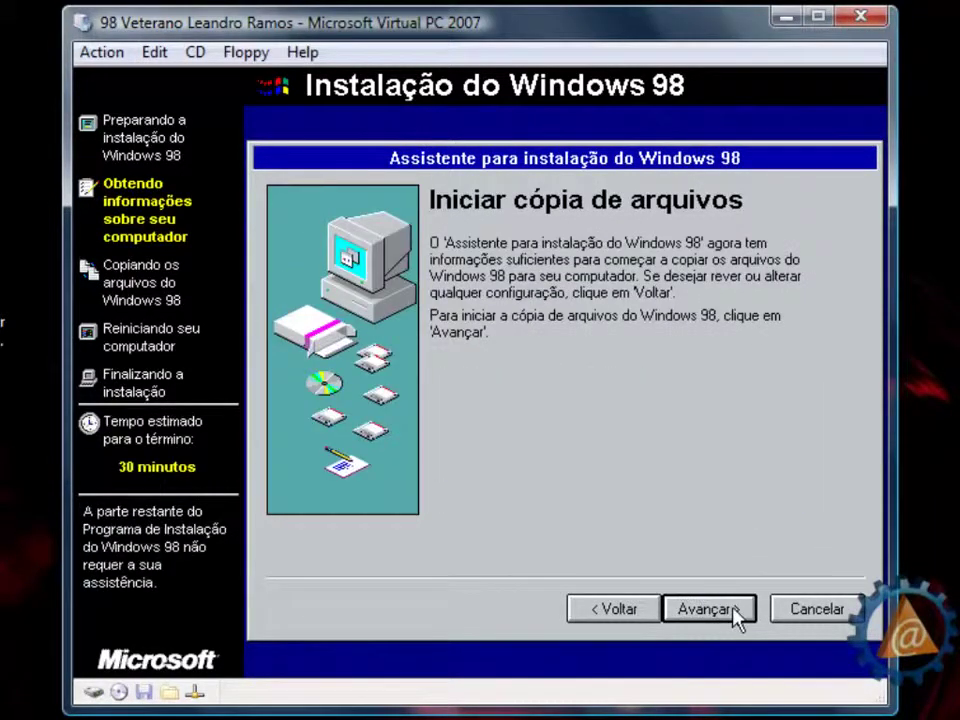
- Copy the Windows 98 files, restart now, and boot from the hard disk
left_click(735, 612)
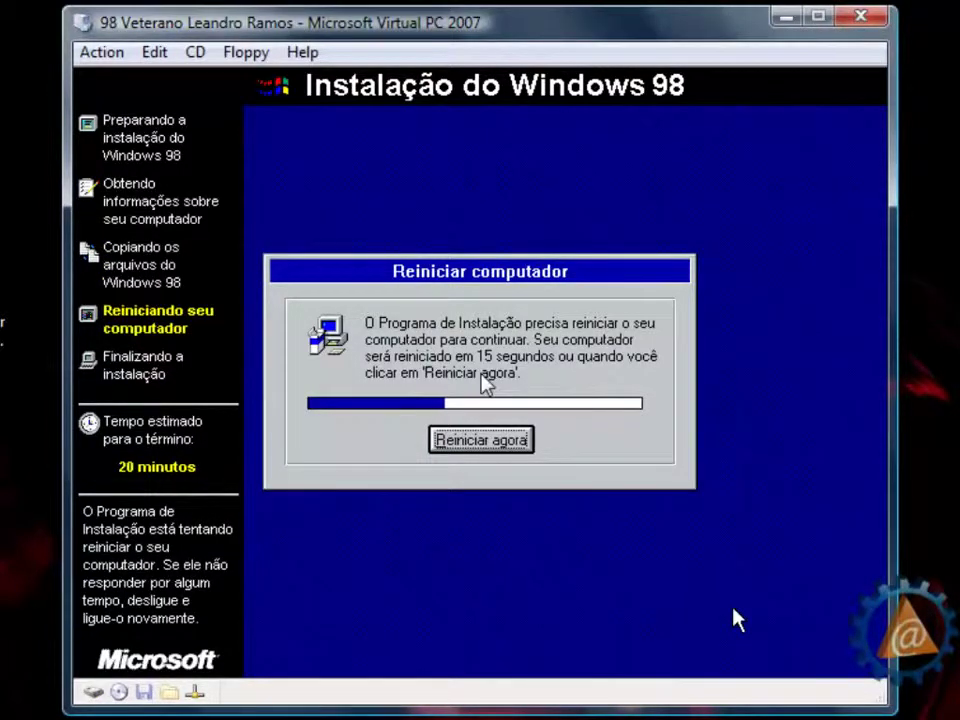
key("Return")
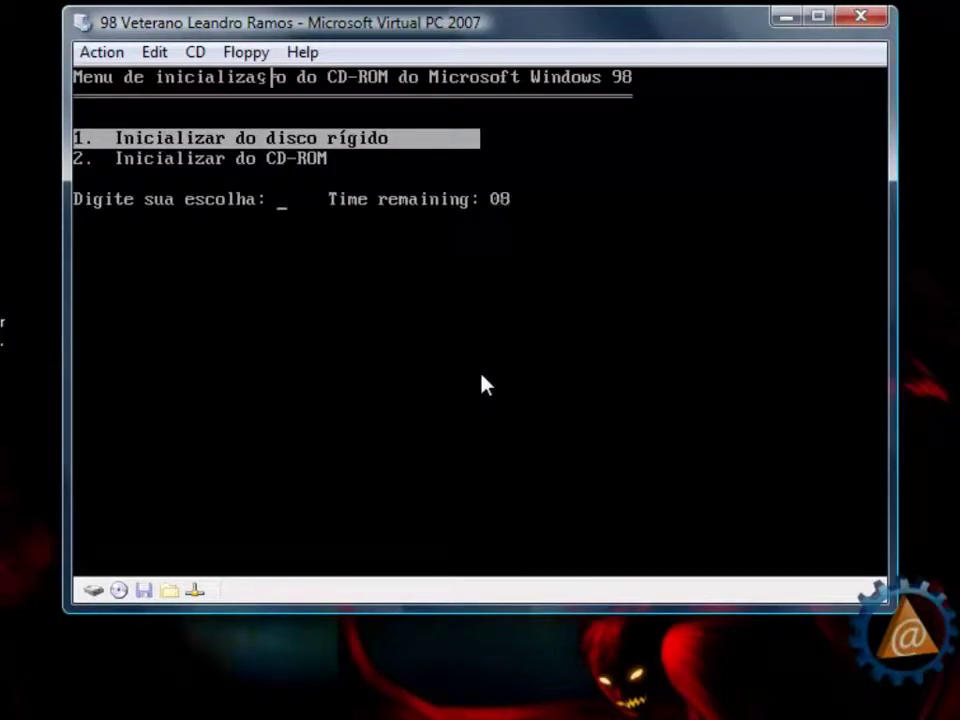
key("Return")
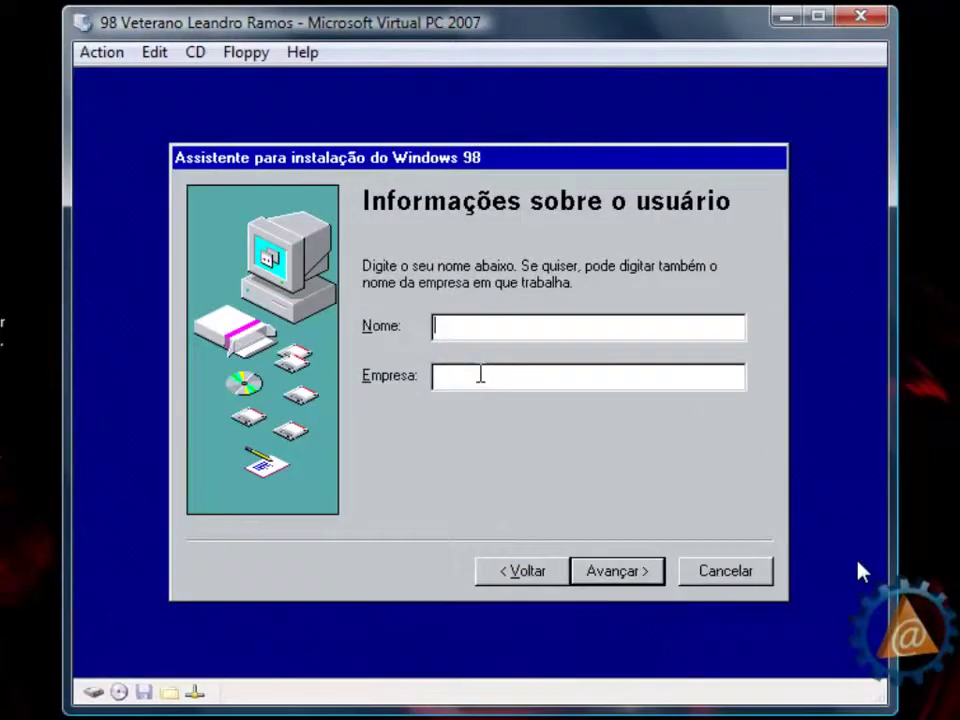
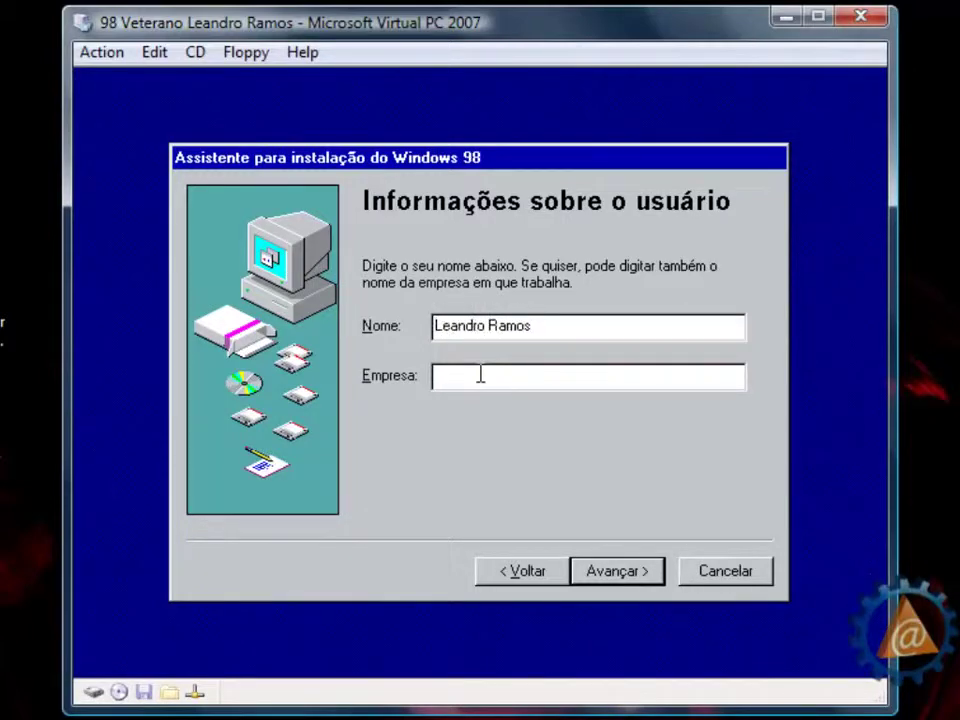
- Enter the user's full name and company 'Capitão Gancho Ltda' on the user information page
left_click(470, 379)
type("Capitão Gancho Ltda")
left_click(599, 574)
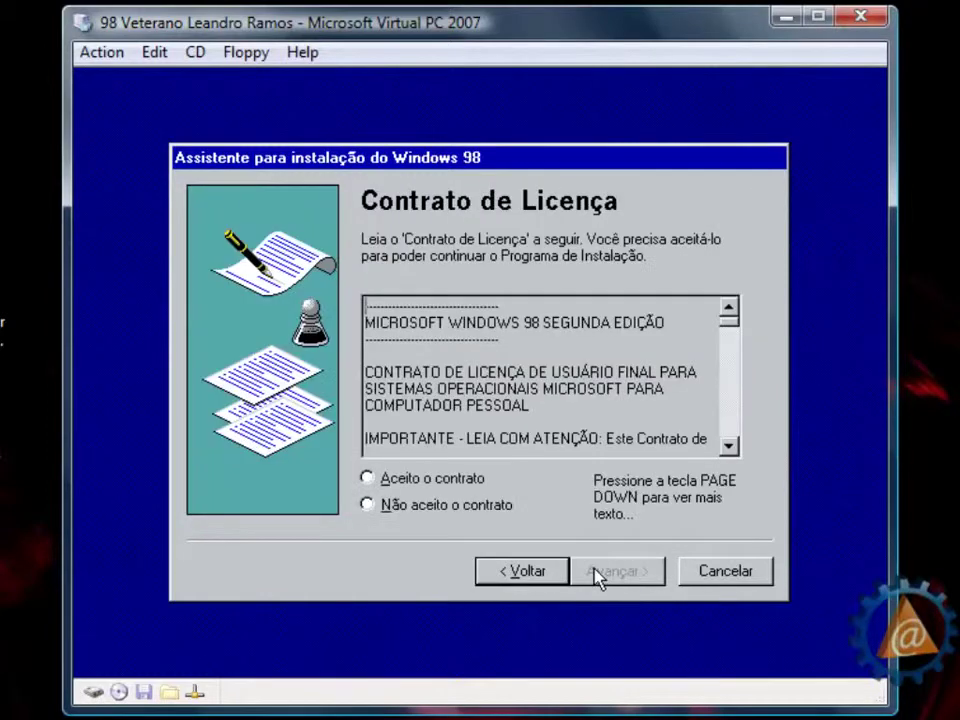
- Accept the licence agreement, submit the product key, and finish the wizard
left_click(420, 486)
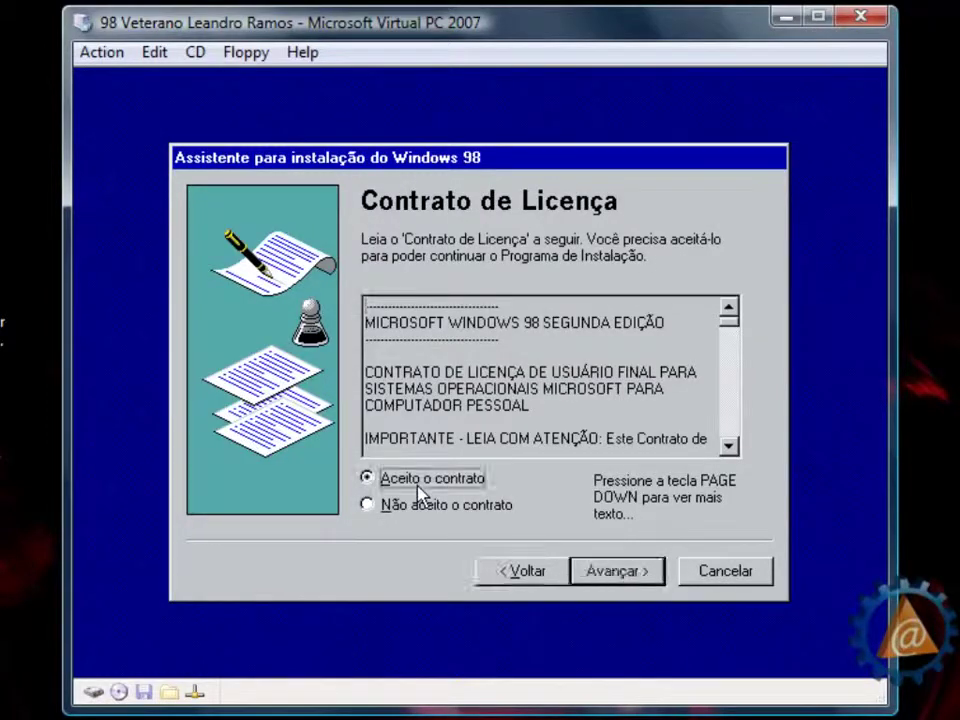
left_click(637, 569)
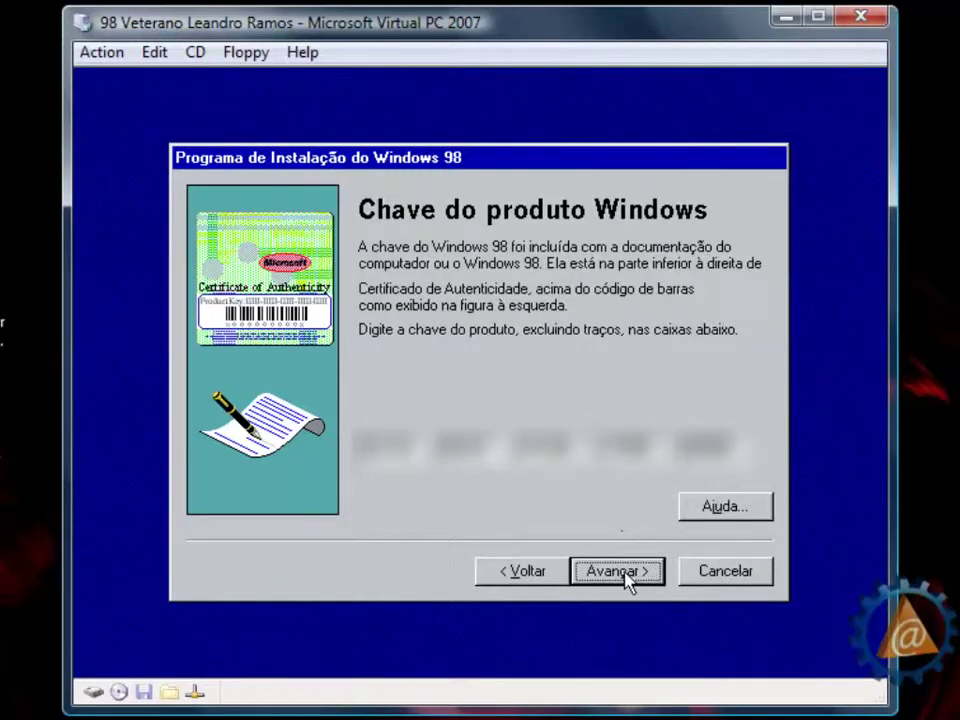
left_click(626, 574)
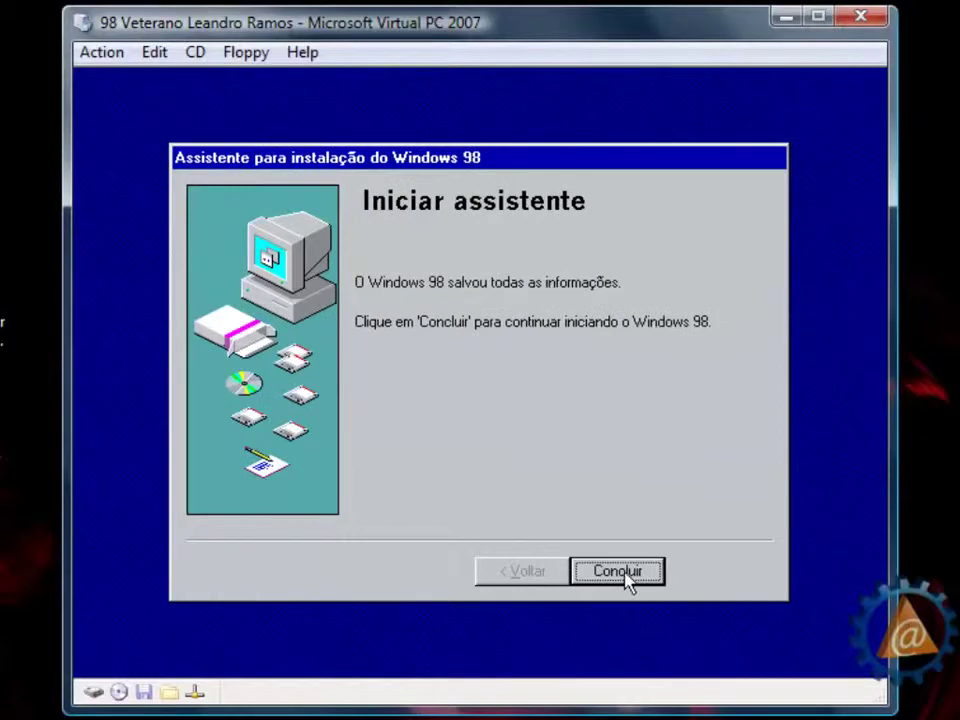
left_click(626, 575)
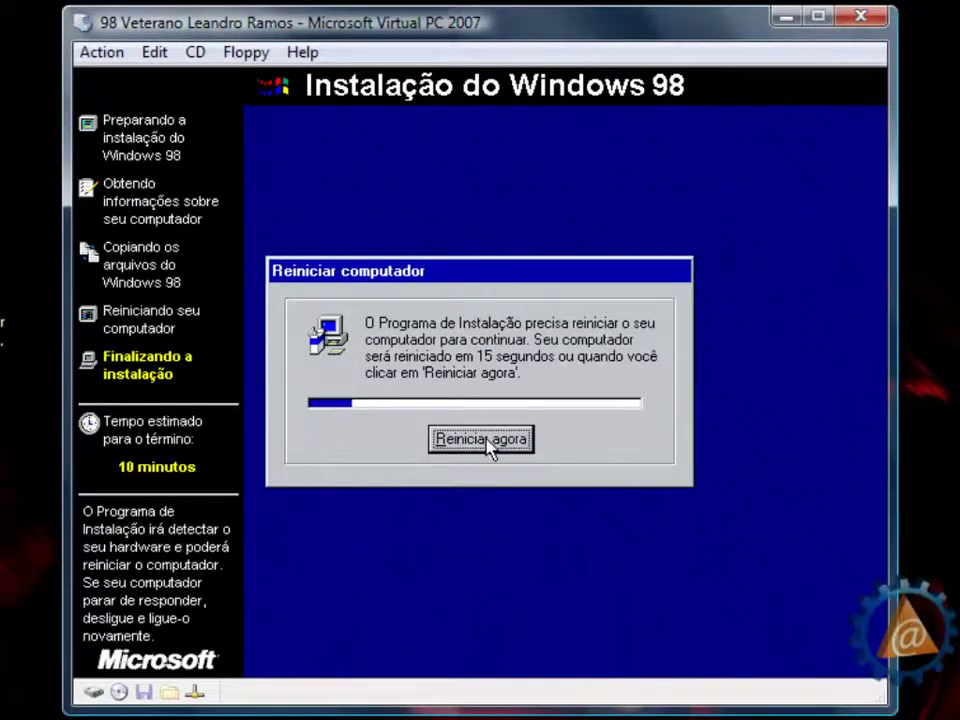
- Restart from the hard disk, accept the Brasília date/time settings, and restart again
left_click(486, 438)
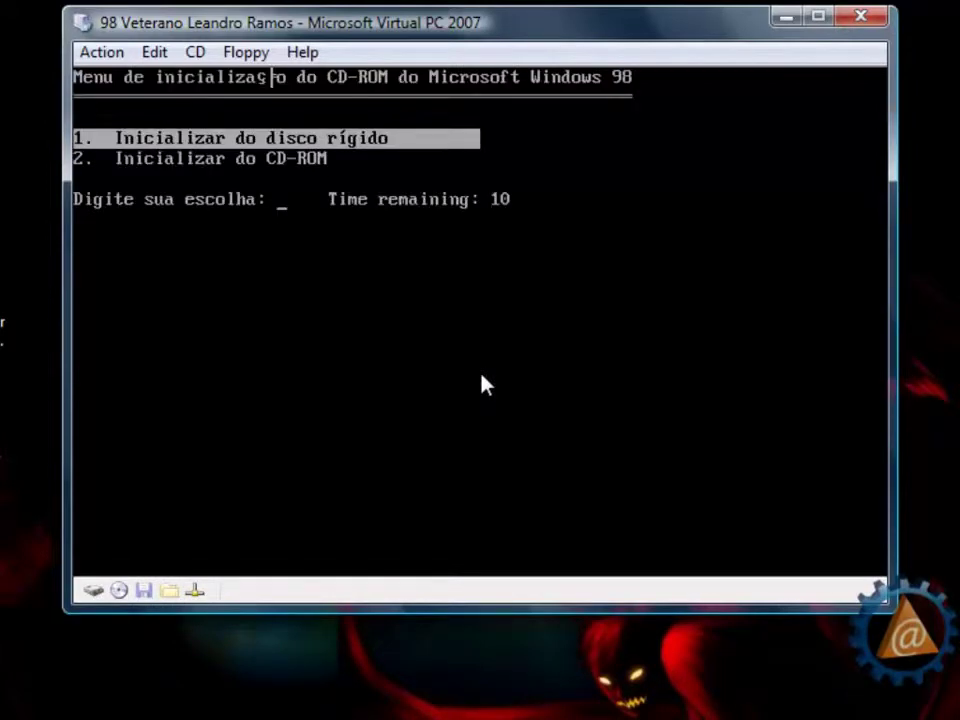
key("Return")
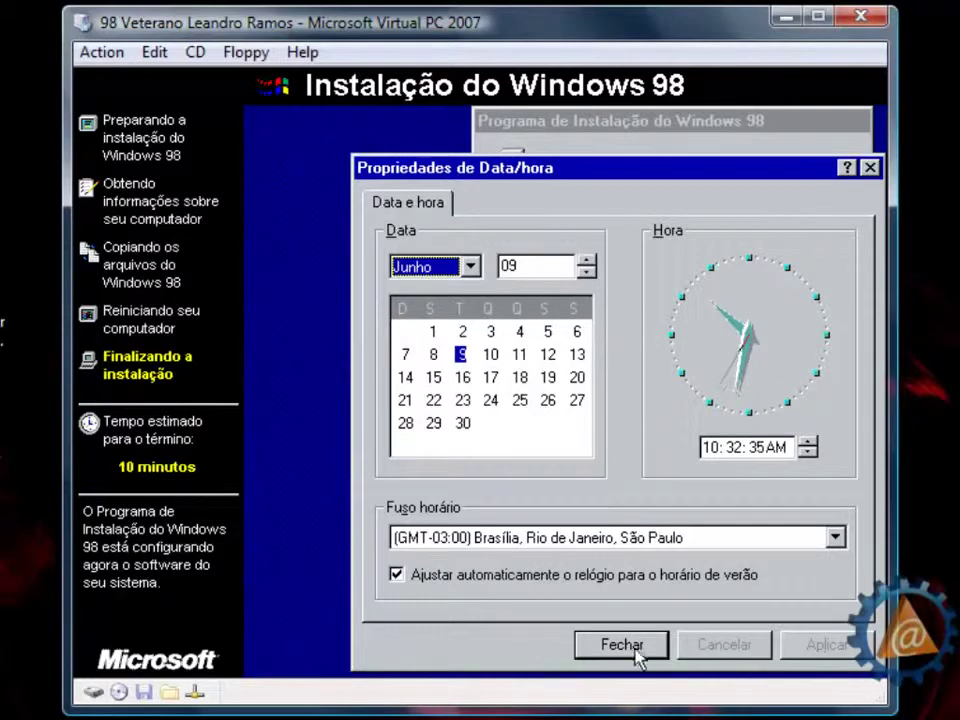
left_click(636, 652)
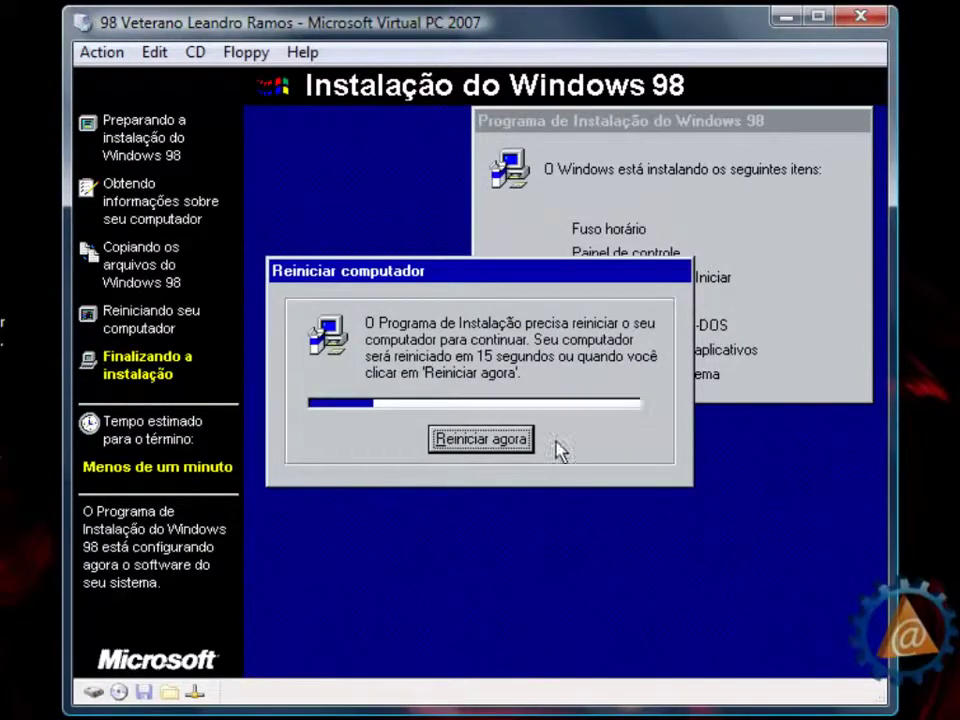
left_click(481, 444)
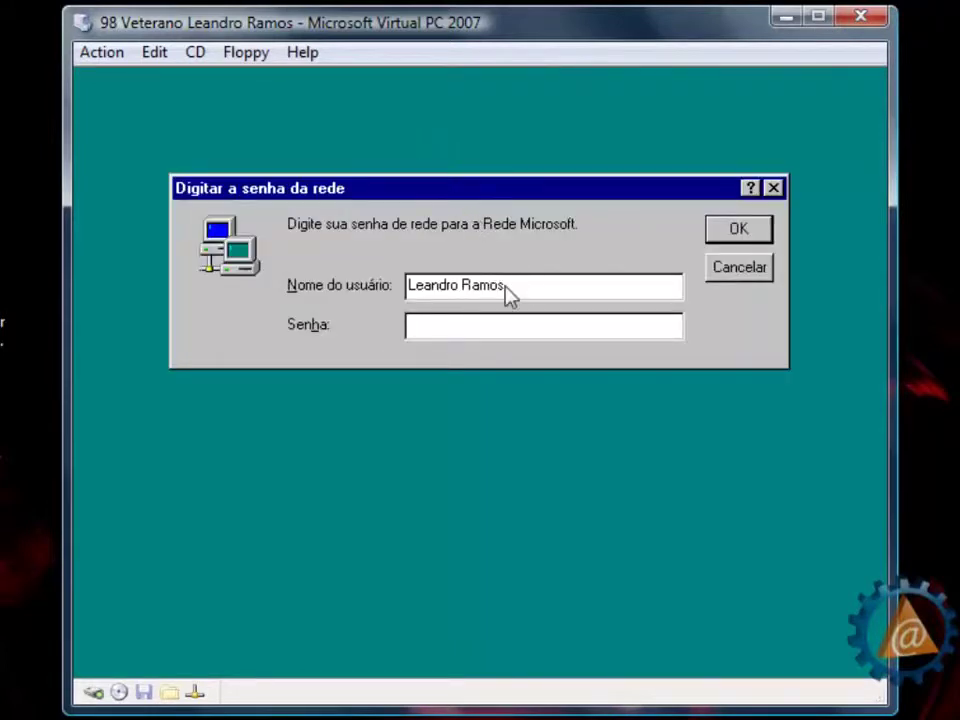
- Log on without a password, close Bem-vindo ao Windows 98, and show Iniciar > Programas
left_click(739, 232)
left_click(748, 236)
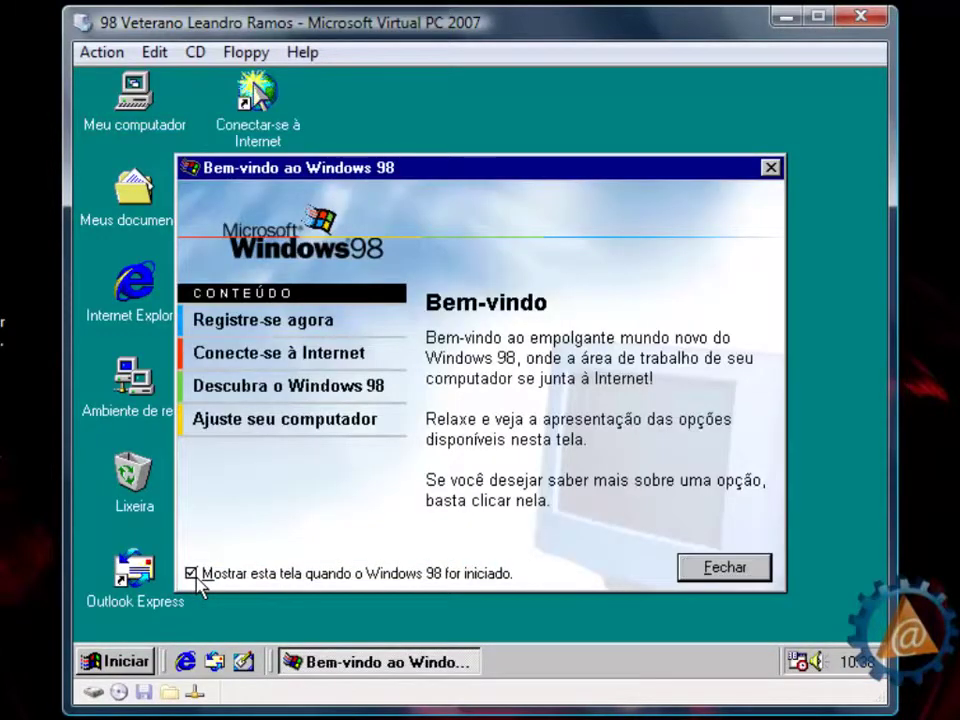
left_click(705, 568)
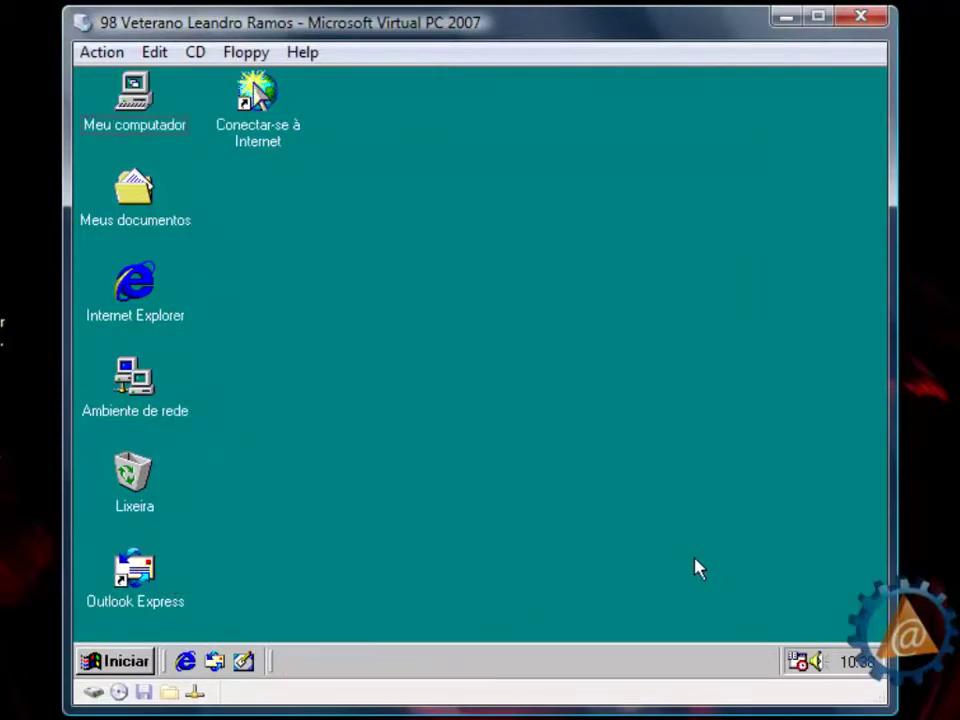
left_click(118, 664)
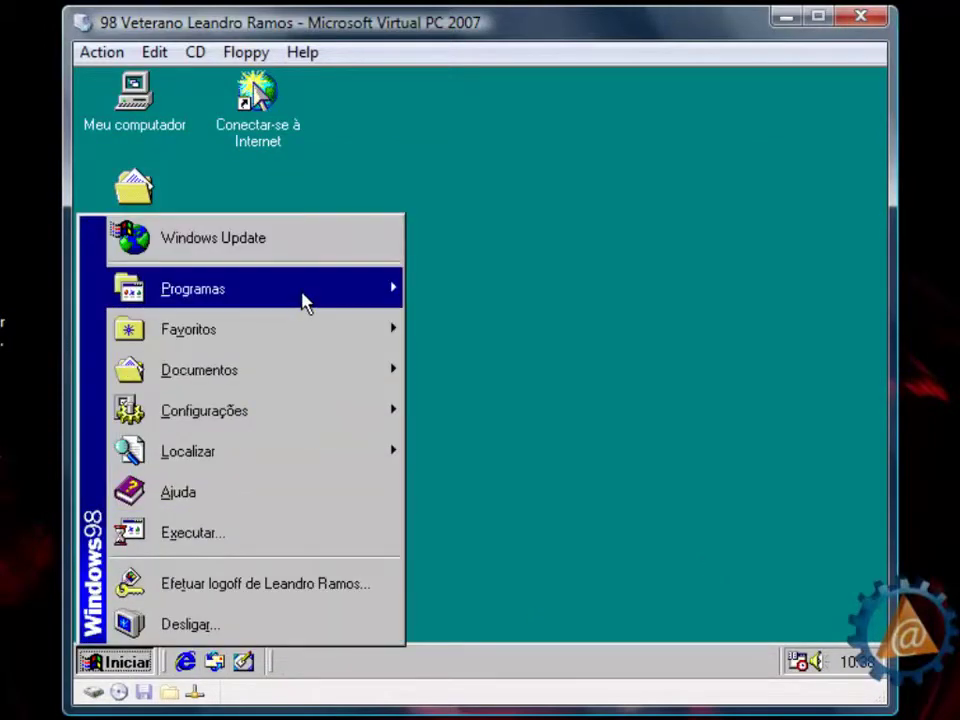
mouse_move(305, 302)
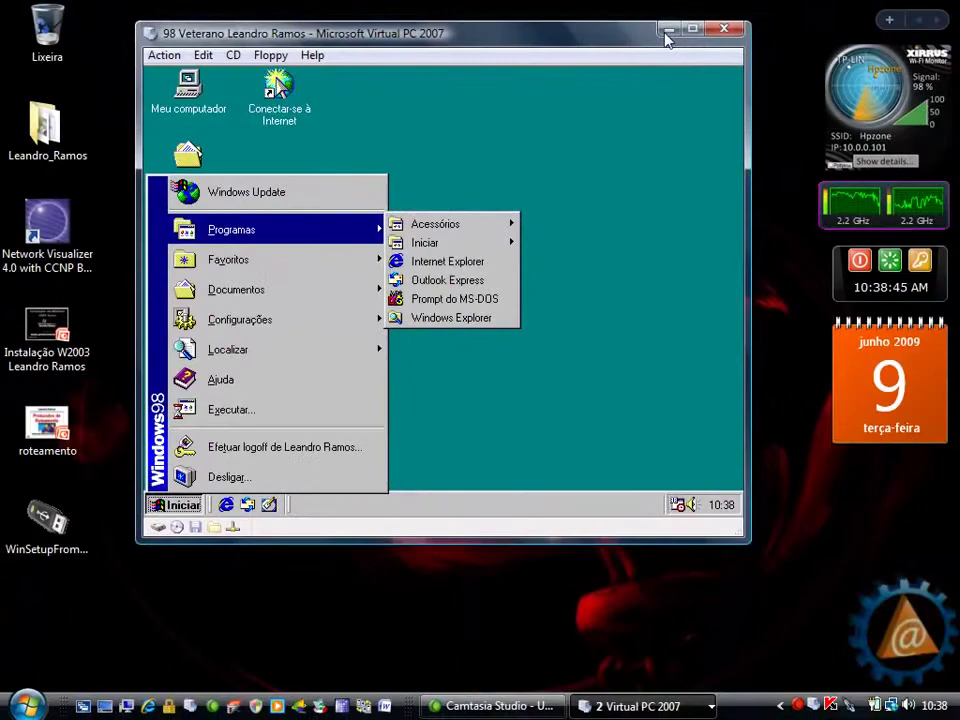
- Minimize the Windows 98 virtual machine window
left_click(785, 16)
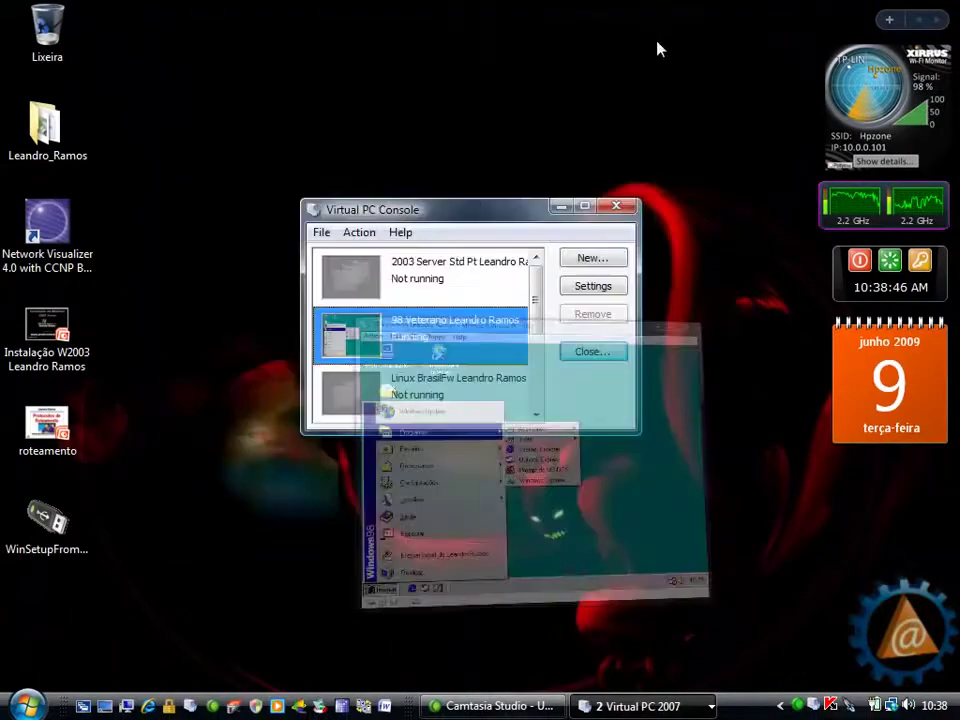